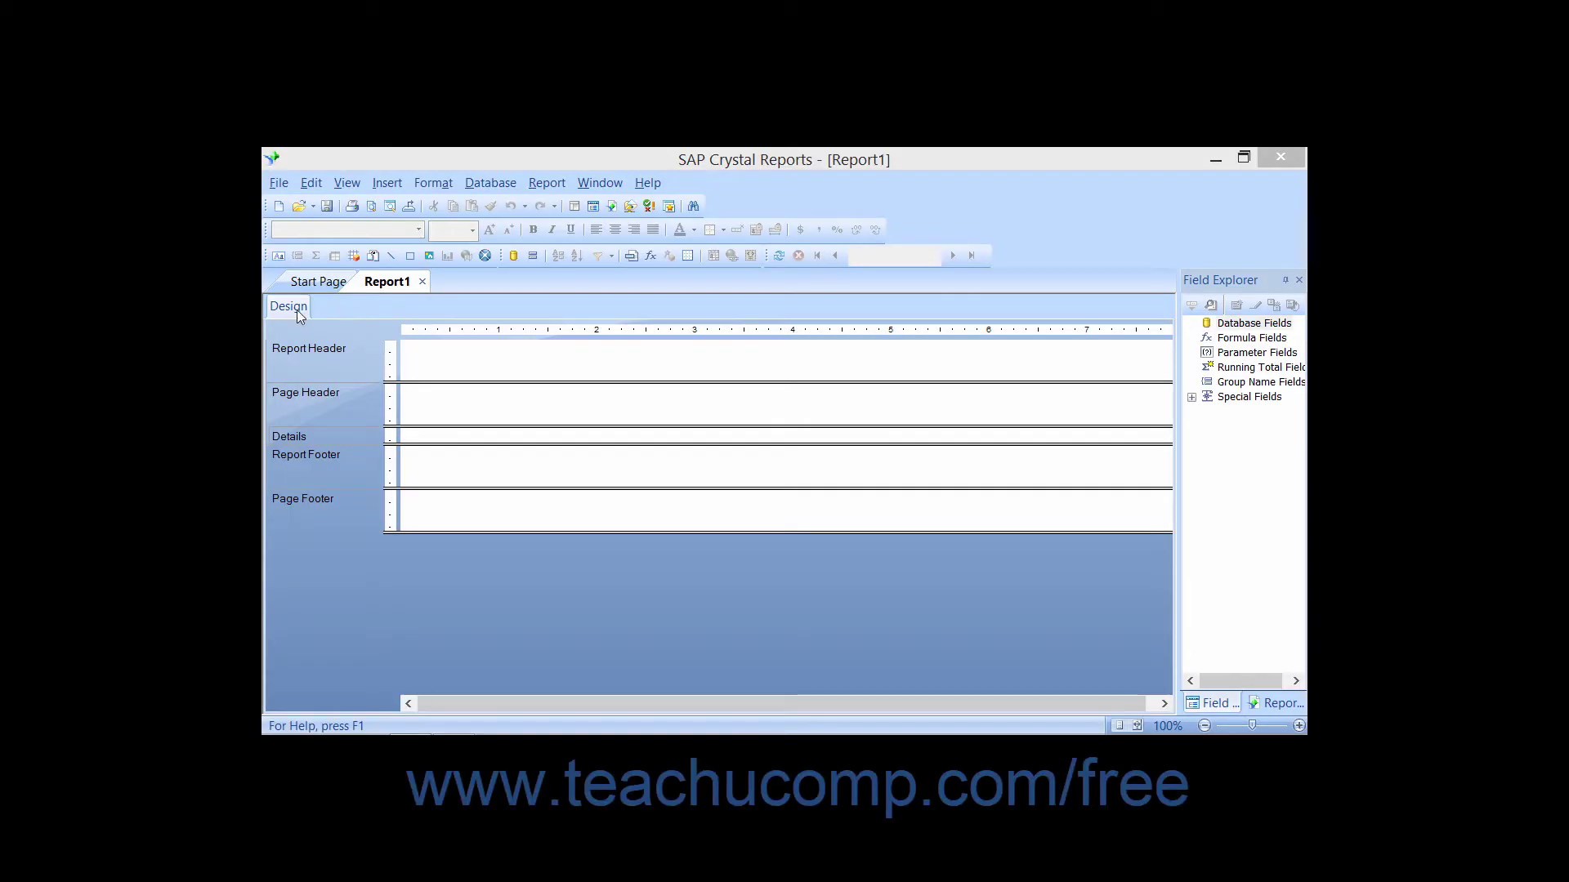
Activate the blank Report1 design window and click within its design area.
{"action": "left_click", "coordinate": [297, 311]}
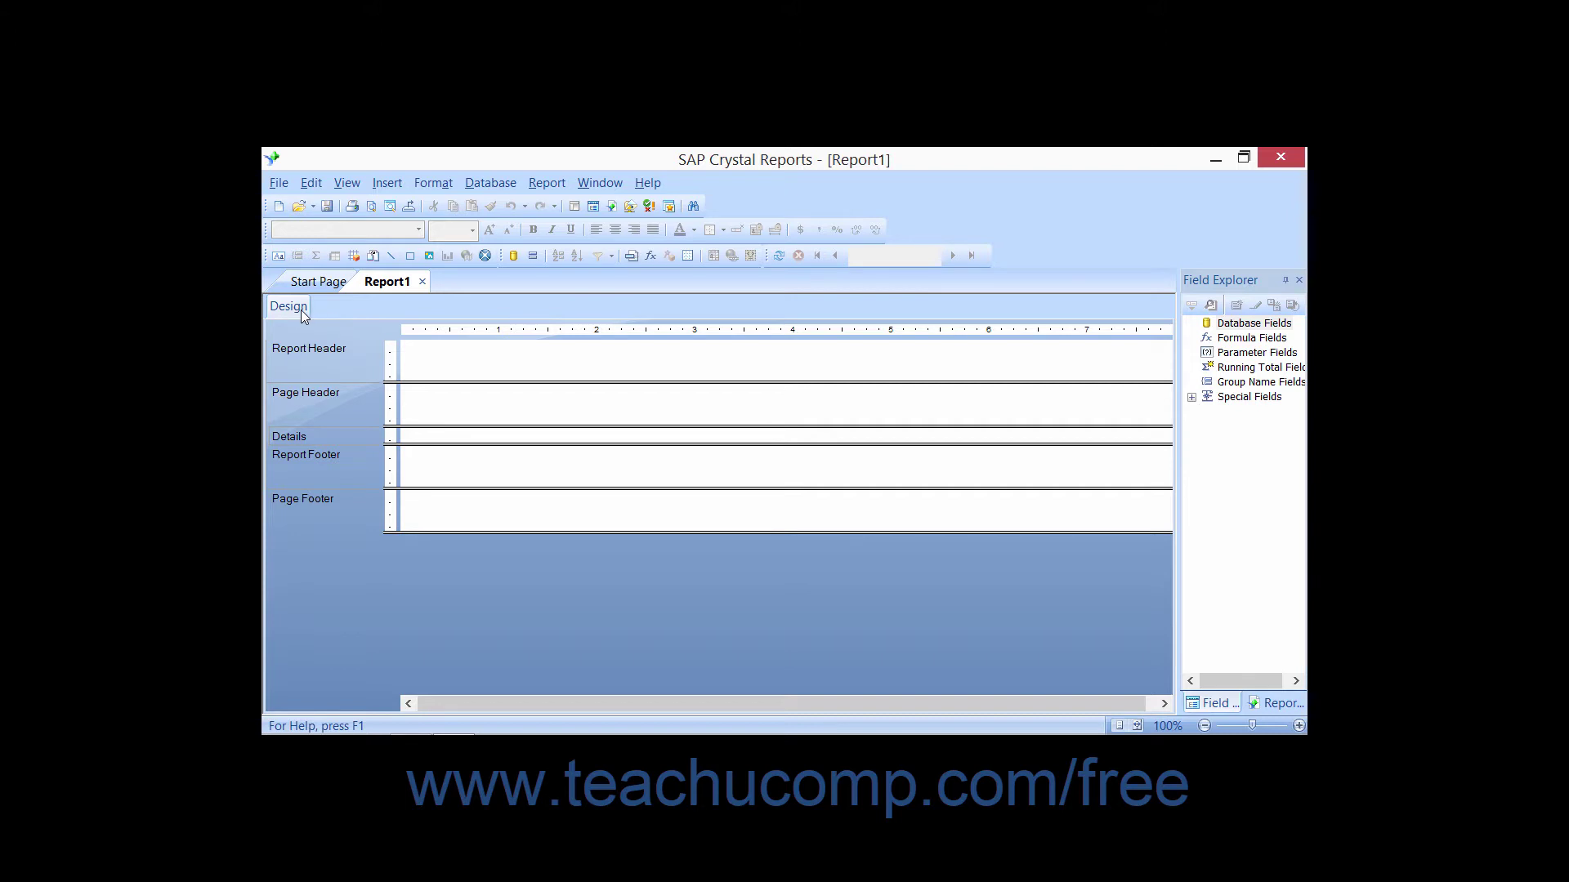
{"action": "left_click", "coordinate": [301, 310]}
{"action": "left_click", "coordinate": [326, 422]}
{"action": "left_click", "coordinate": [447, 402]}
{"action": "left_click", "coordinate": [317, 437]}
{"action": "left_click", "coordinate": [426, 440]}
{"action": "left_click", "coordinate": [428, 469]}
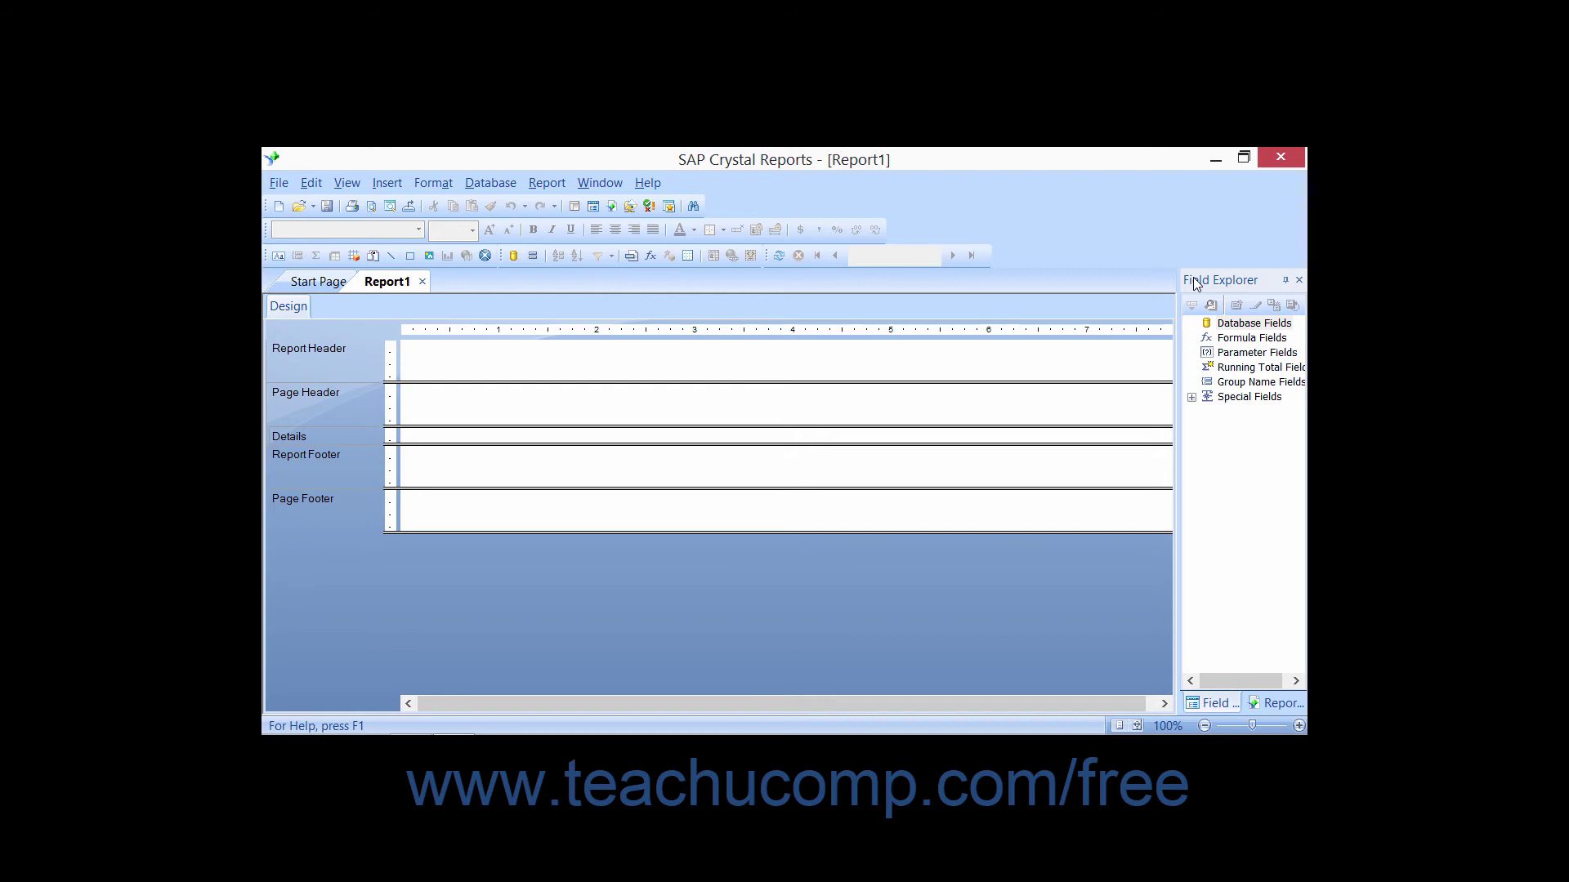
Expand and collapse Special Fields in Field Explorer, then show the View menu options.
{"action": "left_click", "coordinate": [1191, 399]}
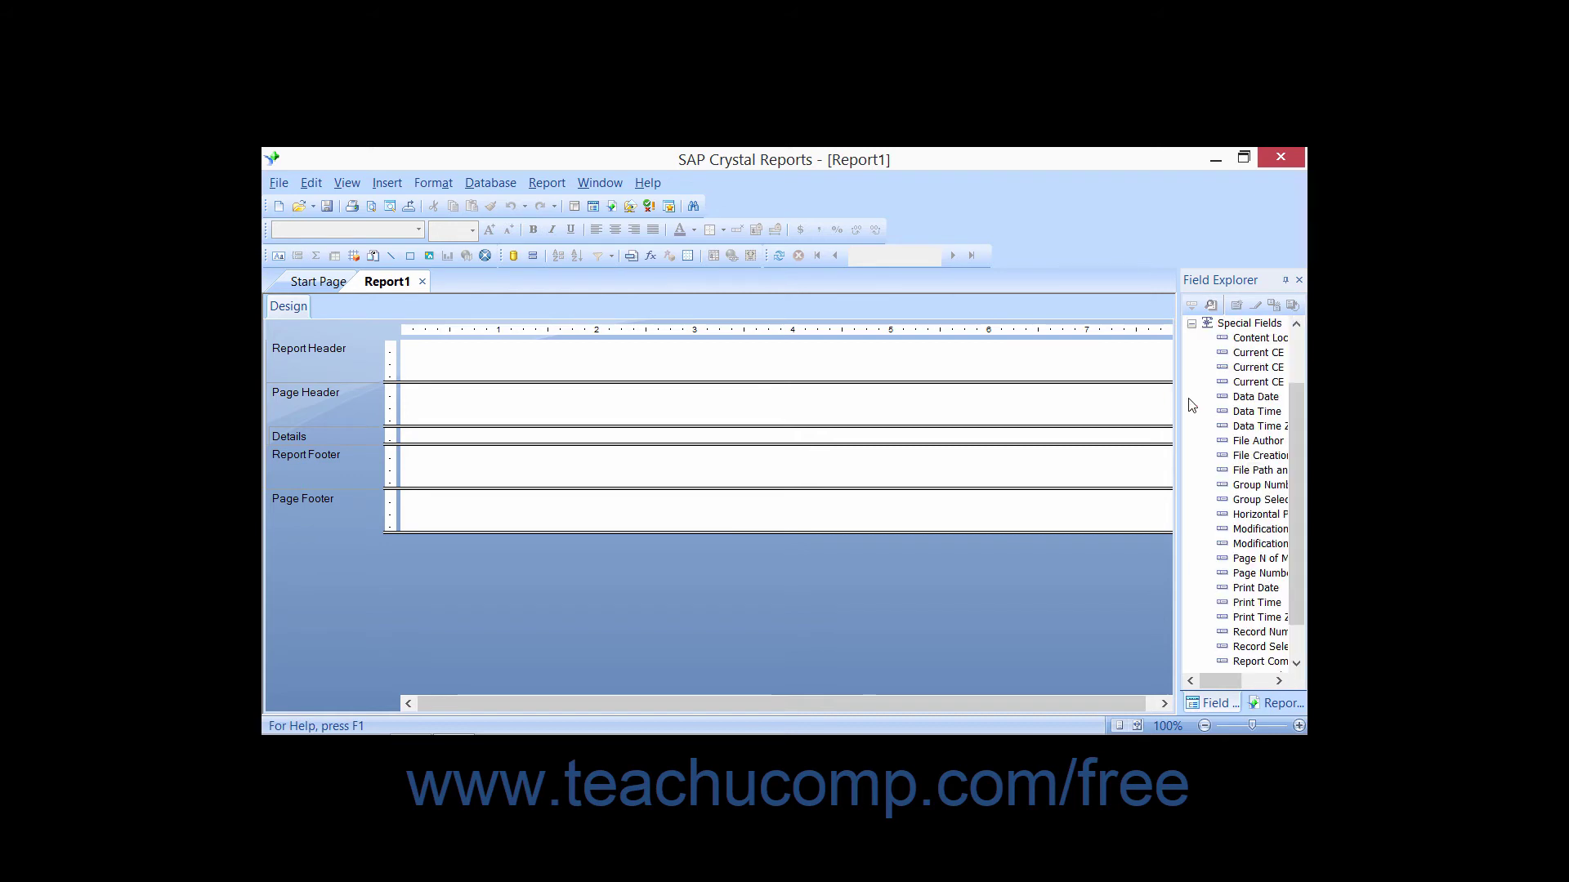
{"action": "left_click", "coordinate": [1191, 325]}
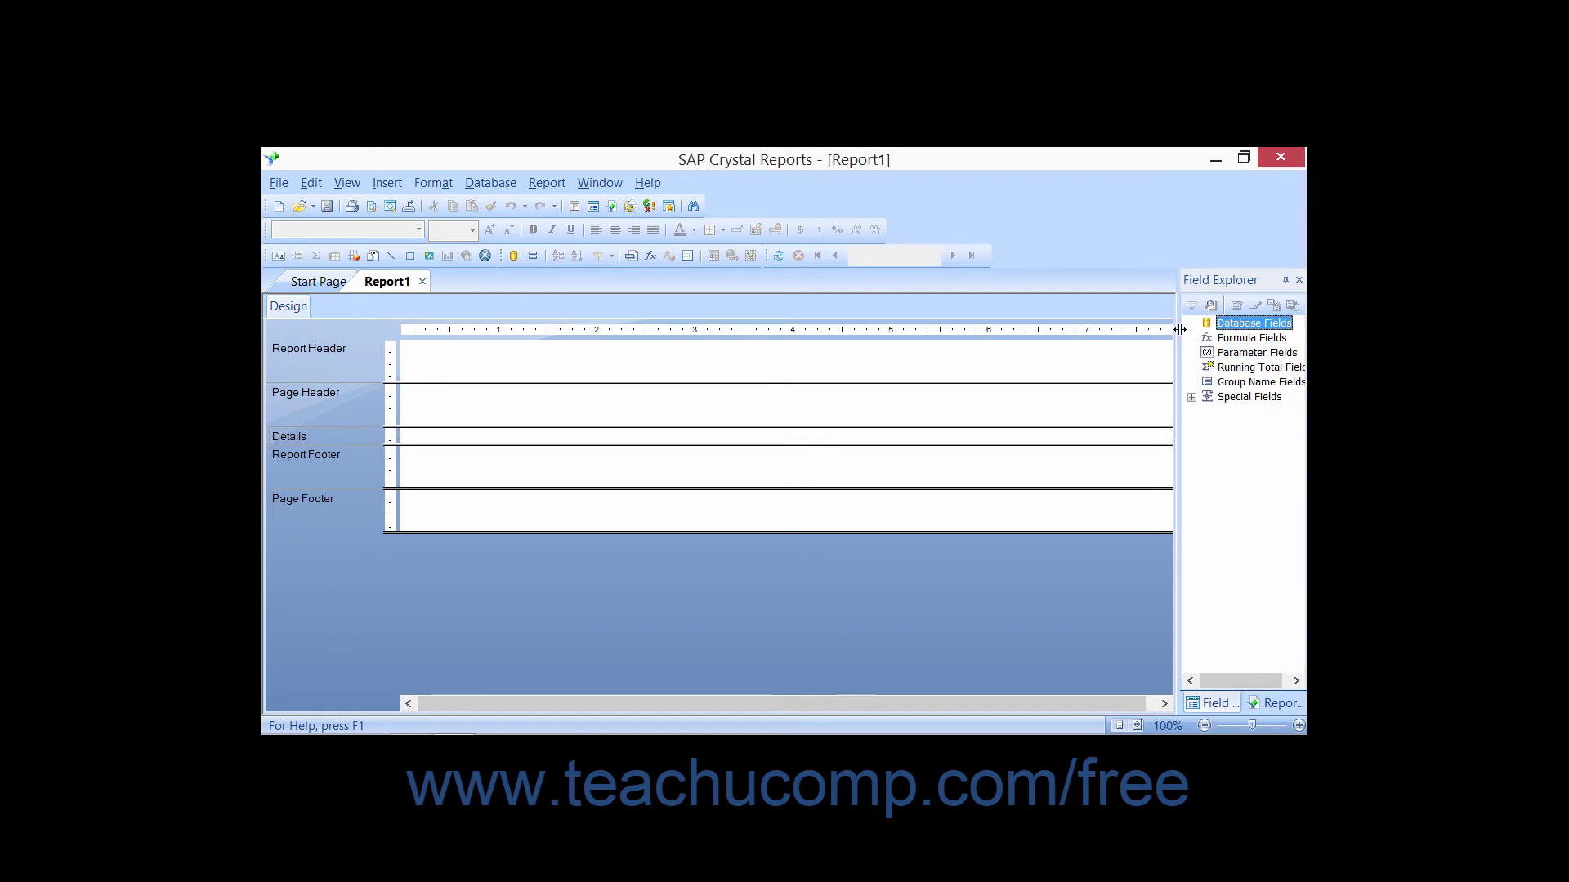
{"action": "left_click", "coordinate": [341, 184]}
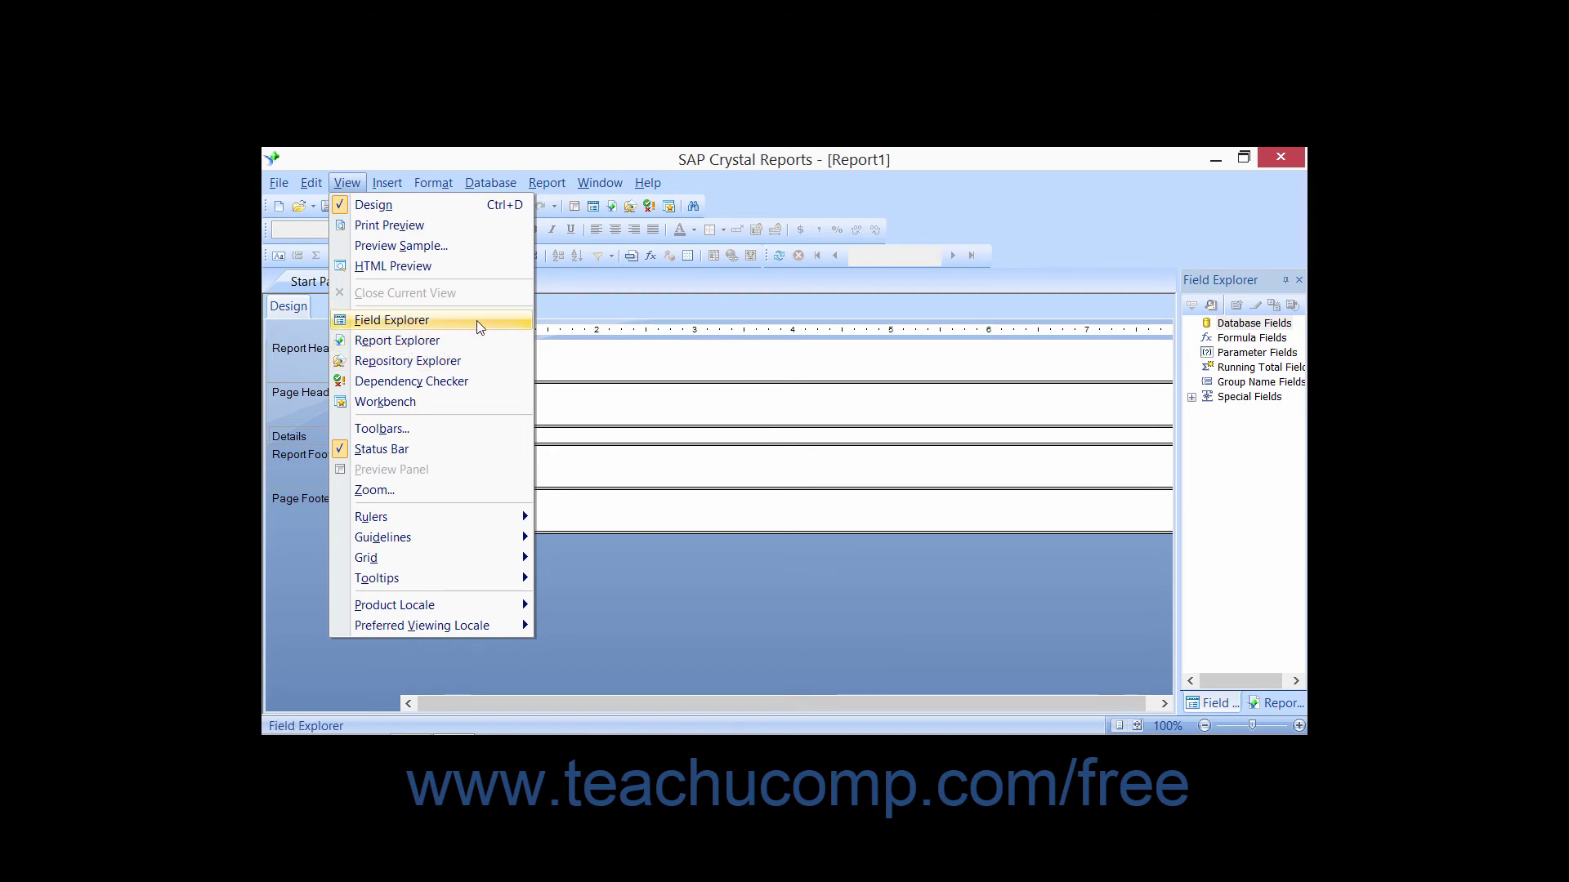
Float Field Explorer, redock it on the right, float it again and close it.
{"action": "left_click", "coordinate": [1231, 279]}
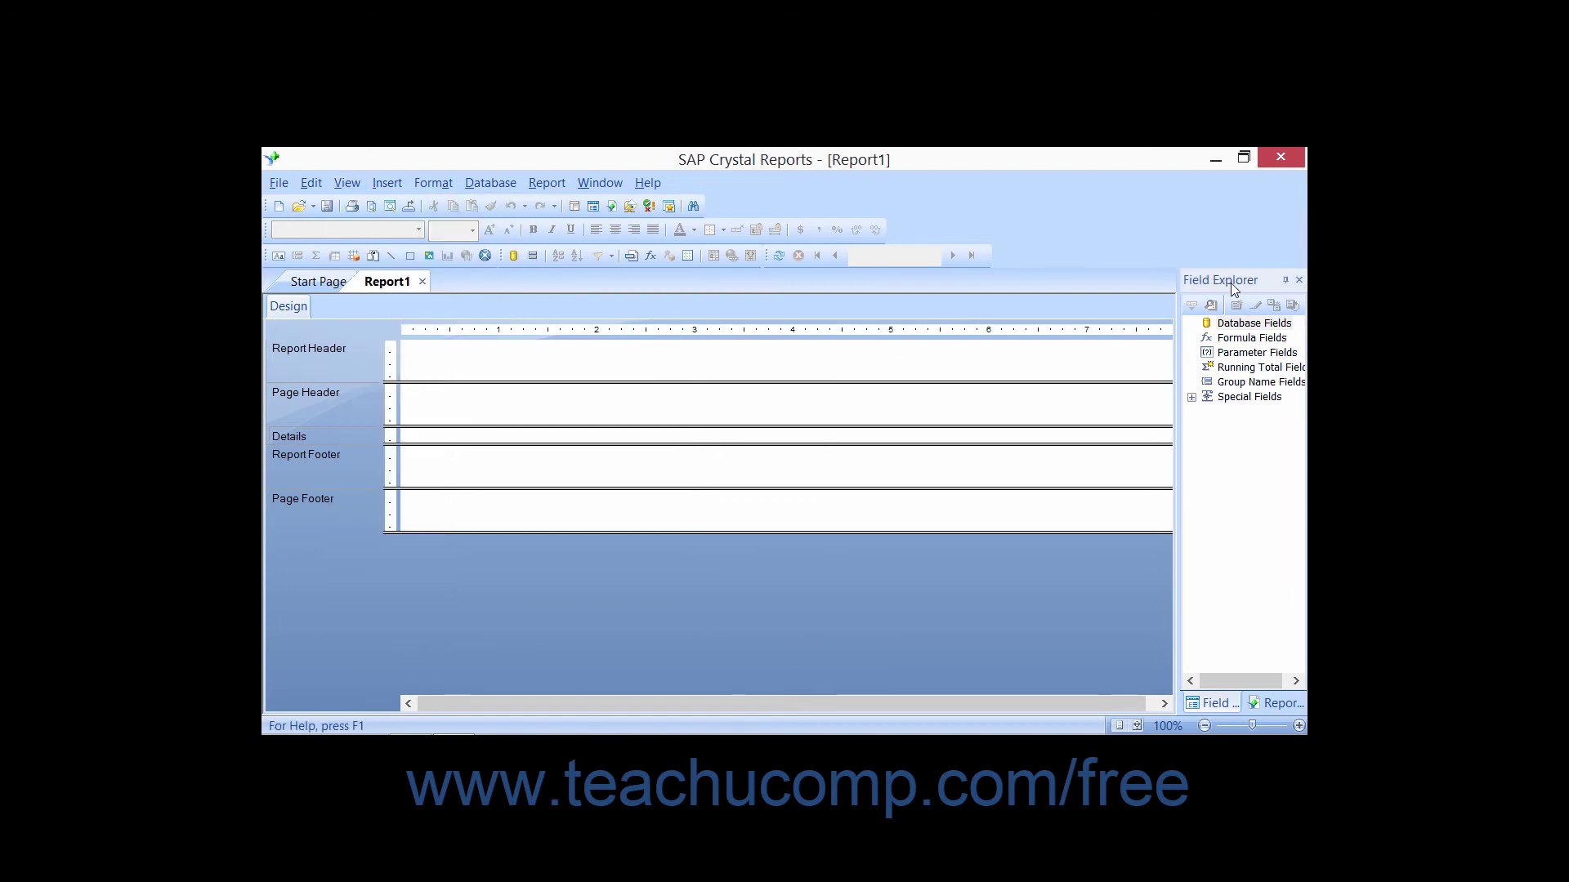
{"action": "left_click_drag", "start_coordinate": [1230, 282], "coordinate": [866, 305]}
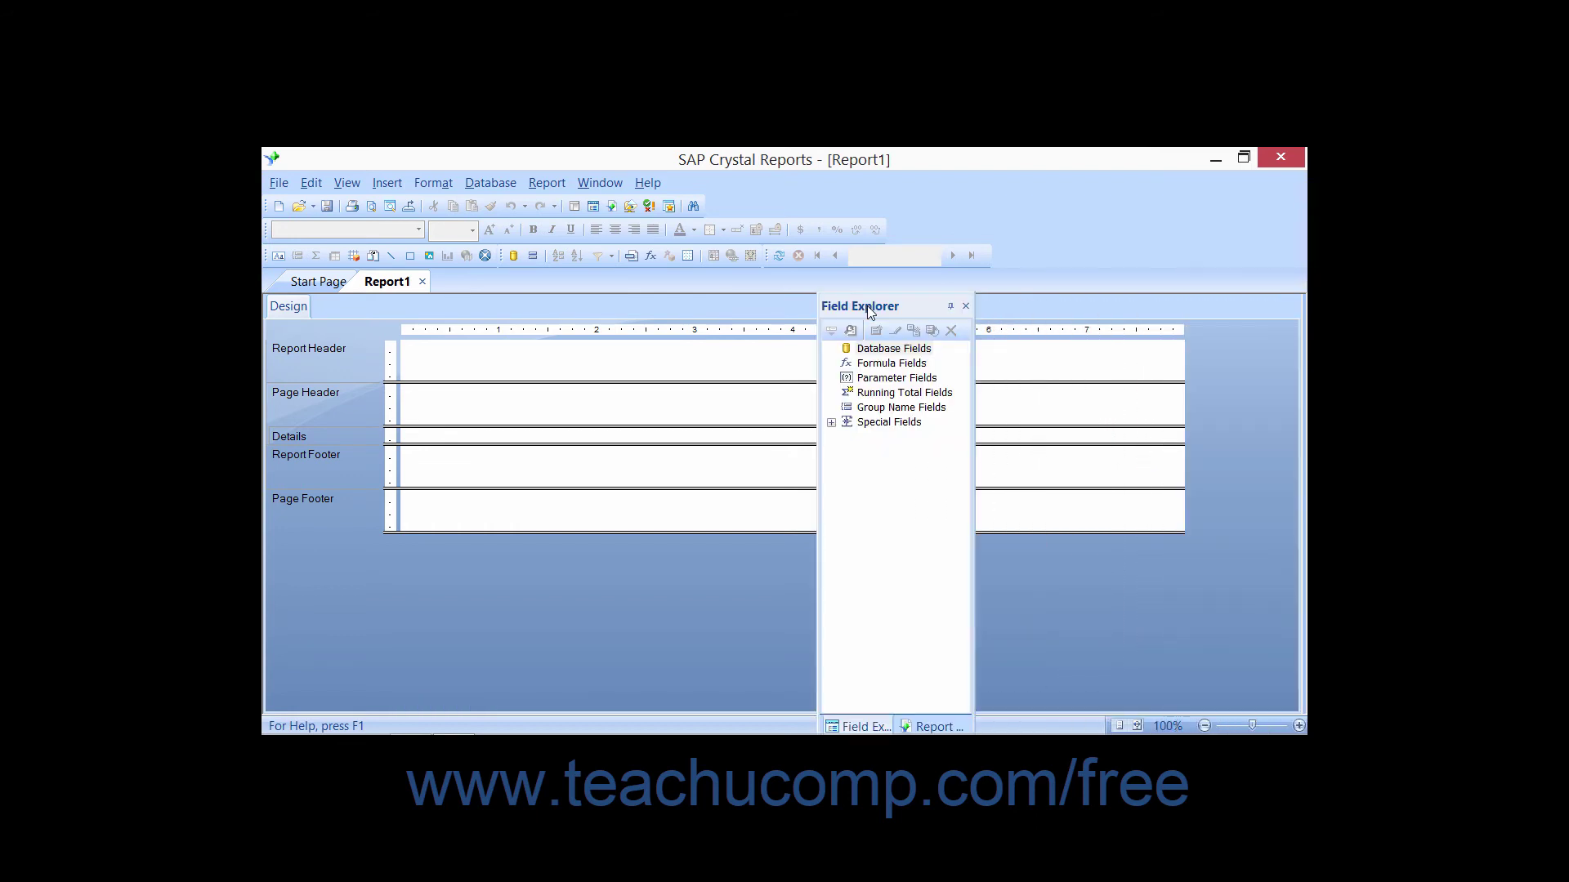
{"action": "left_click", "coordinate": [868, 308]}
{"action": "left_click_drag", "start_coordinate": [869, 312], "coordinate": [1237, 300]}
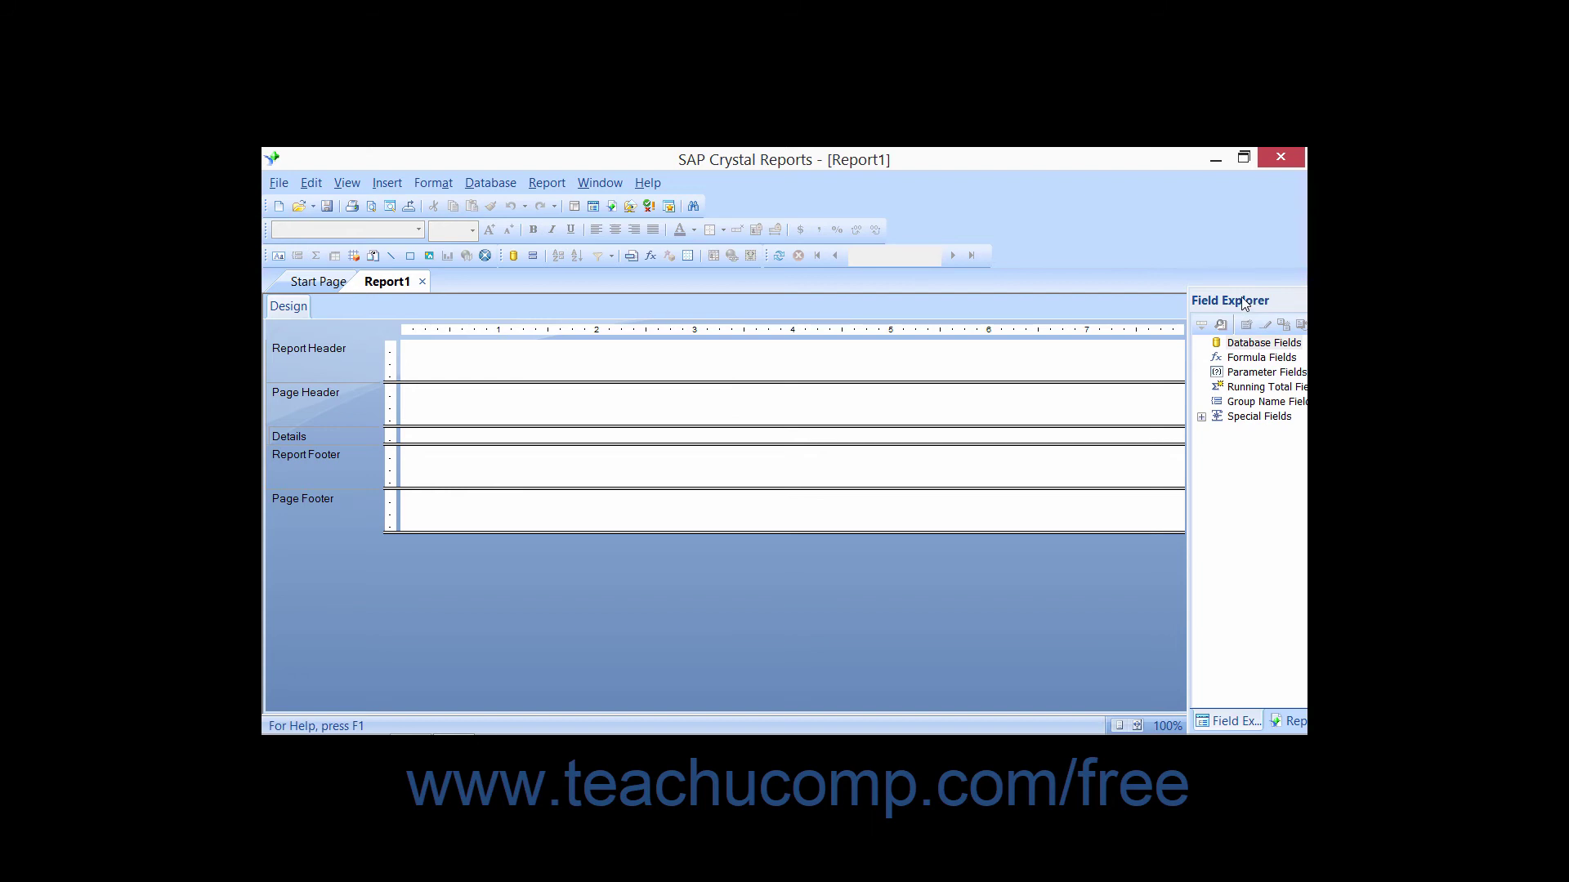
{"action": "left_click_drag", "start_coordinate": [1242, 301], "coordinate": [903, 345]}
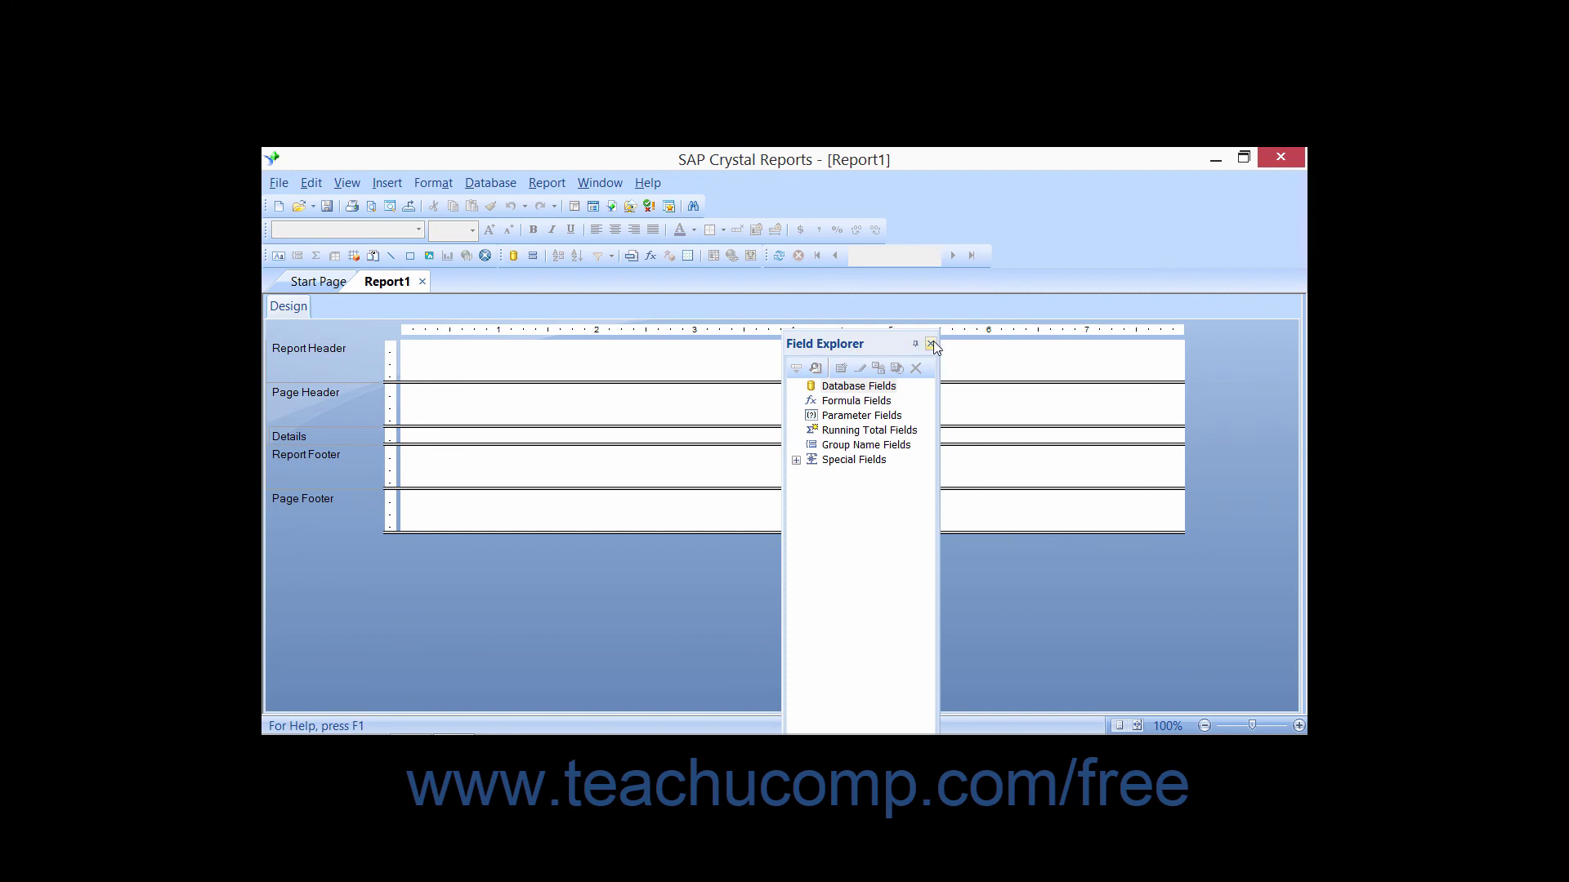
{"action": "left_click", "coordinate": [933, 341]}
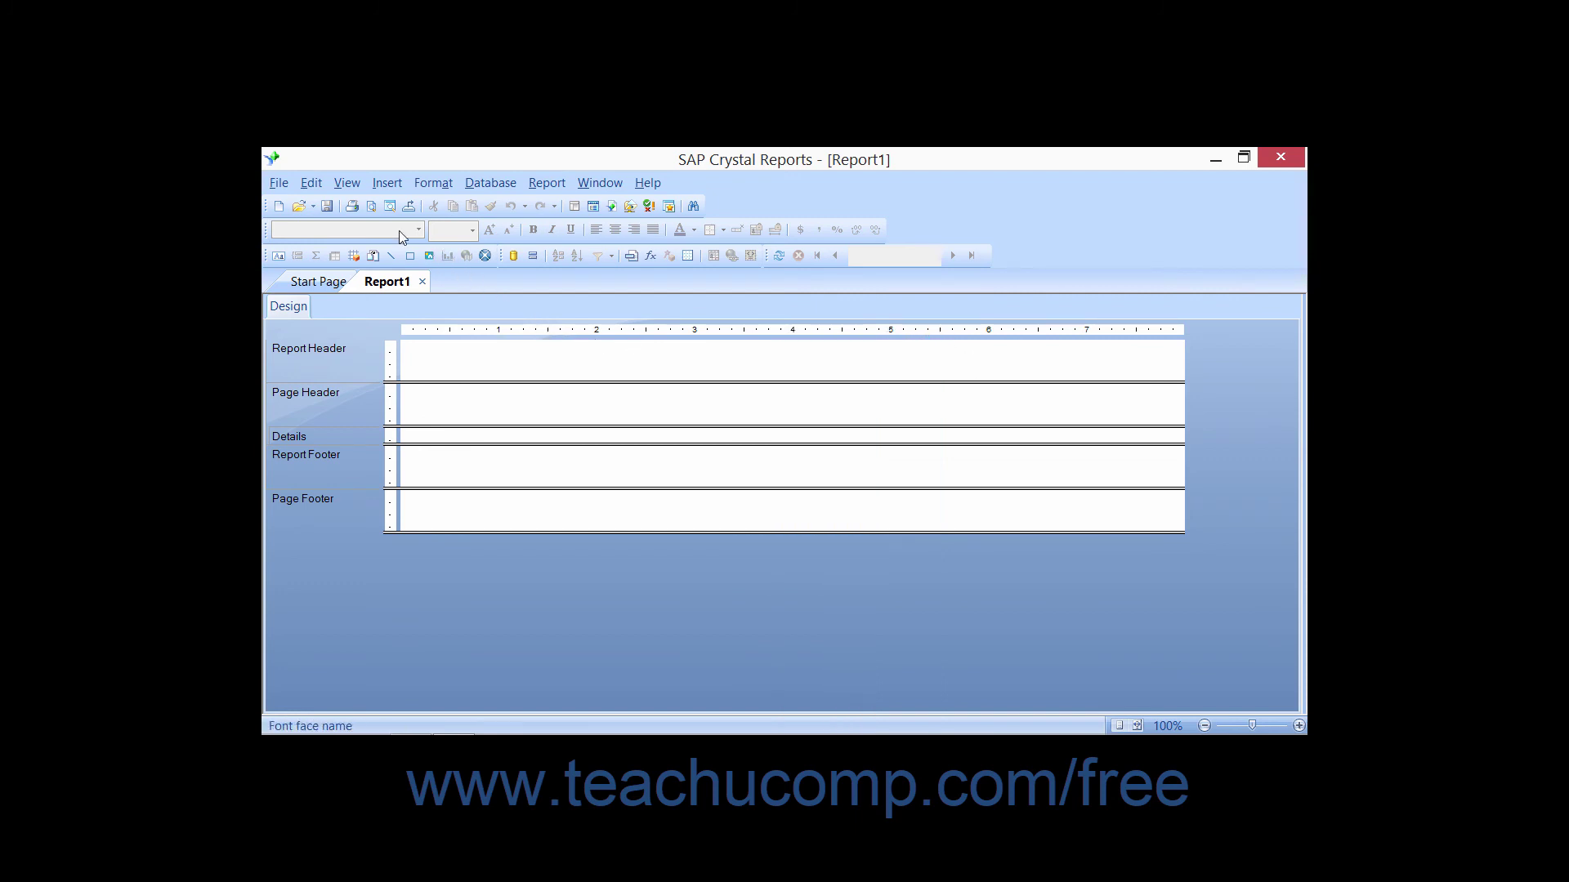
Reopen Field Explorer via View, dock it at the right edge and narrow it.
{"action": "left_click", "coordinate": [353, 183]}
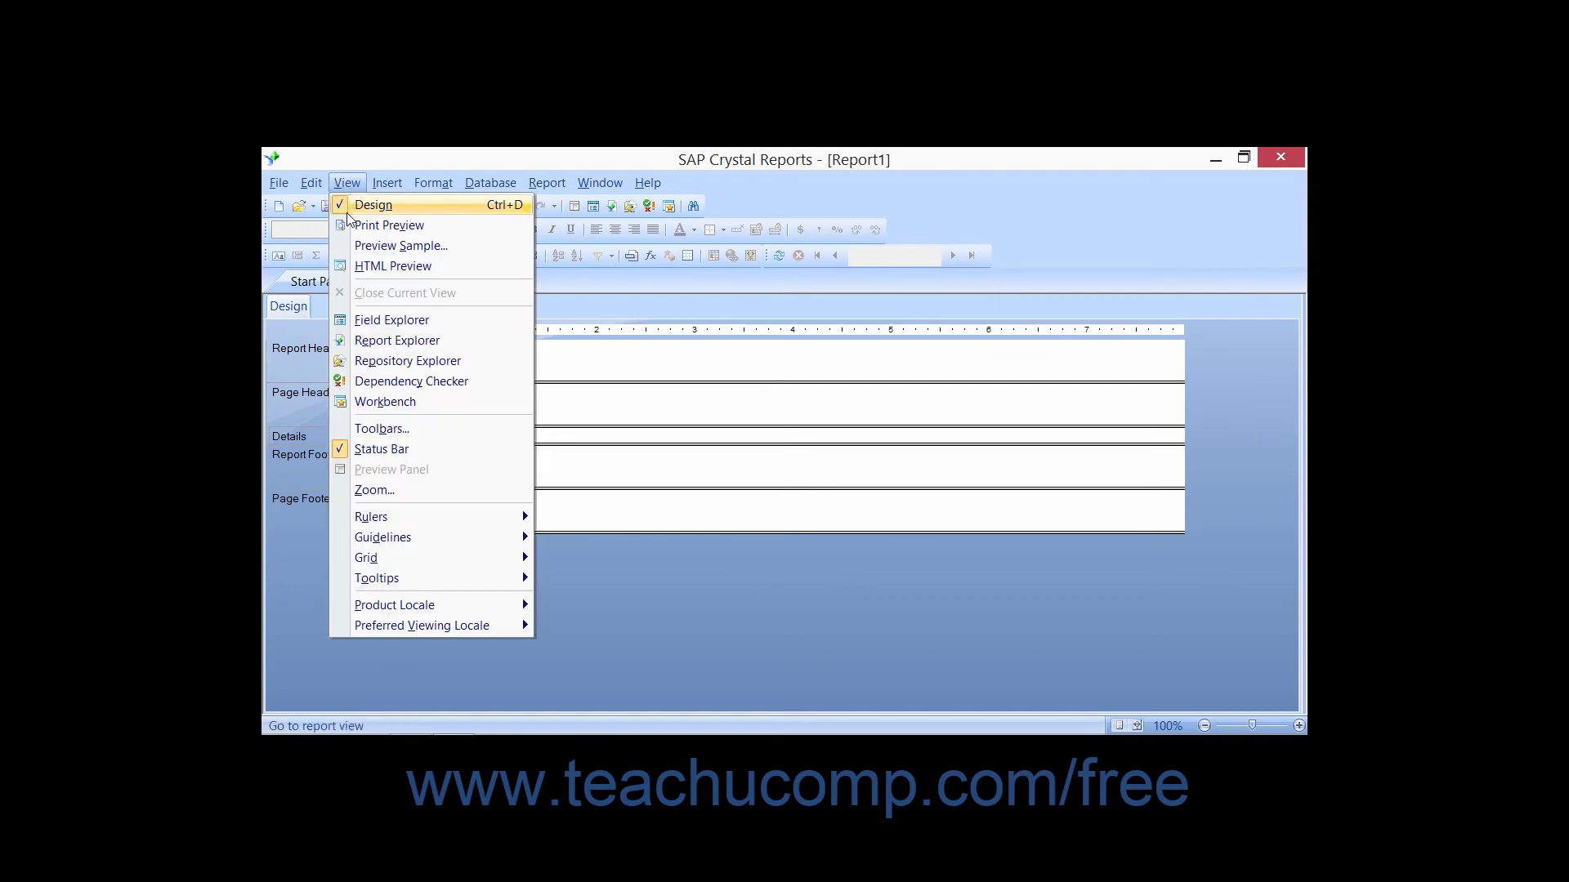
{"action": "left_click", "coordinate": [380, 323]}
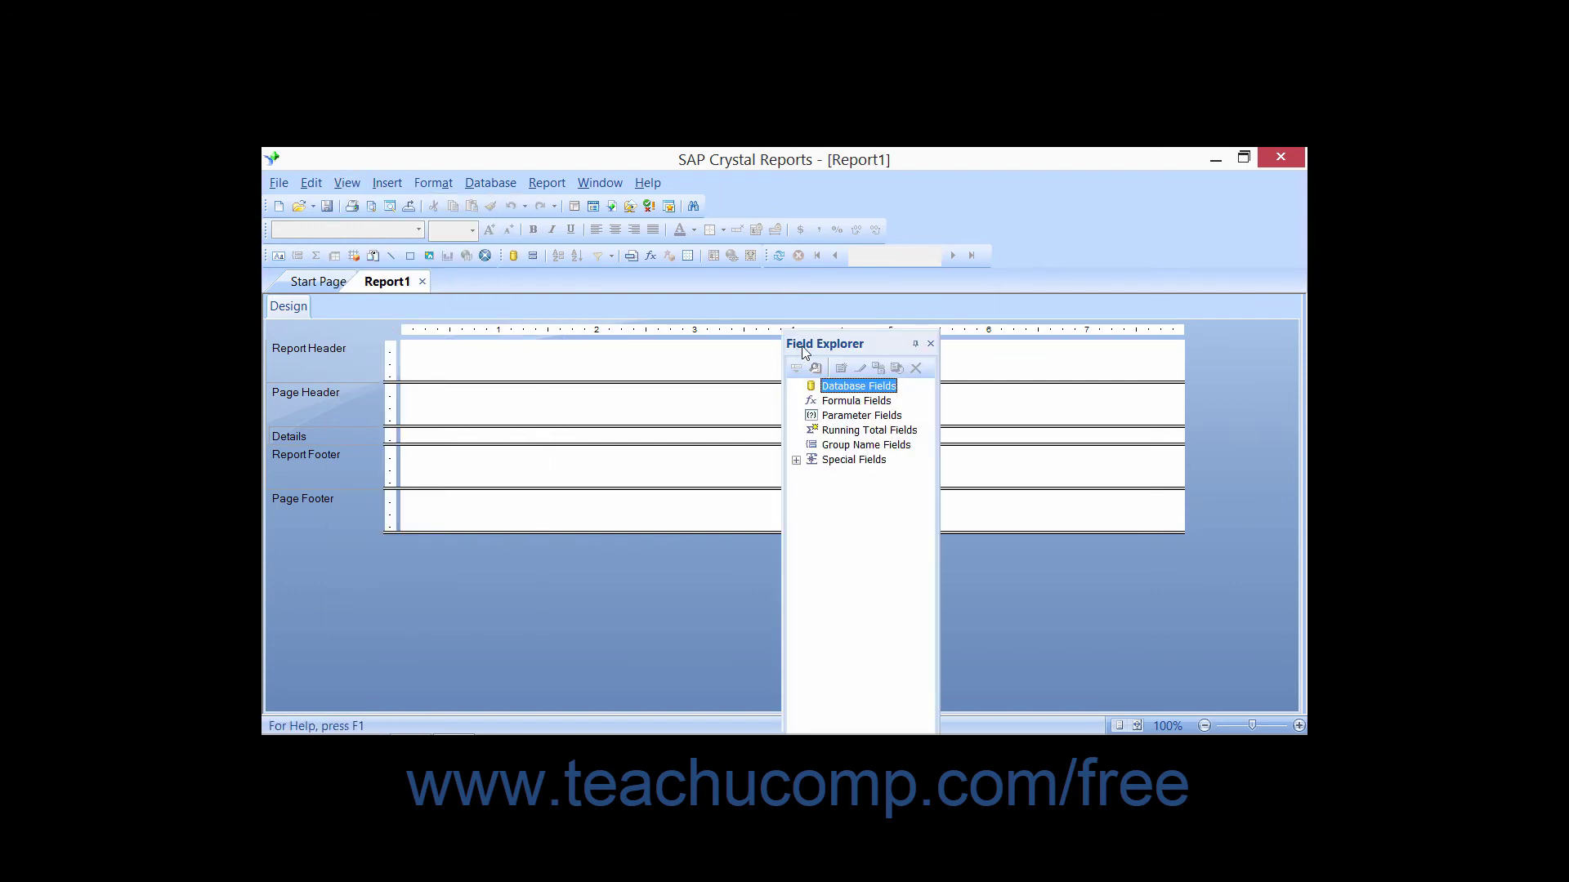
{"action": "left_click_drag", "start_coordinate": [821, 347], "coordinate": [1271, 276]}
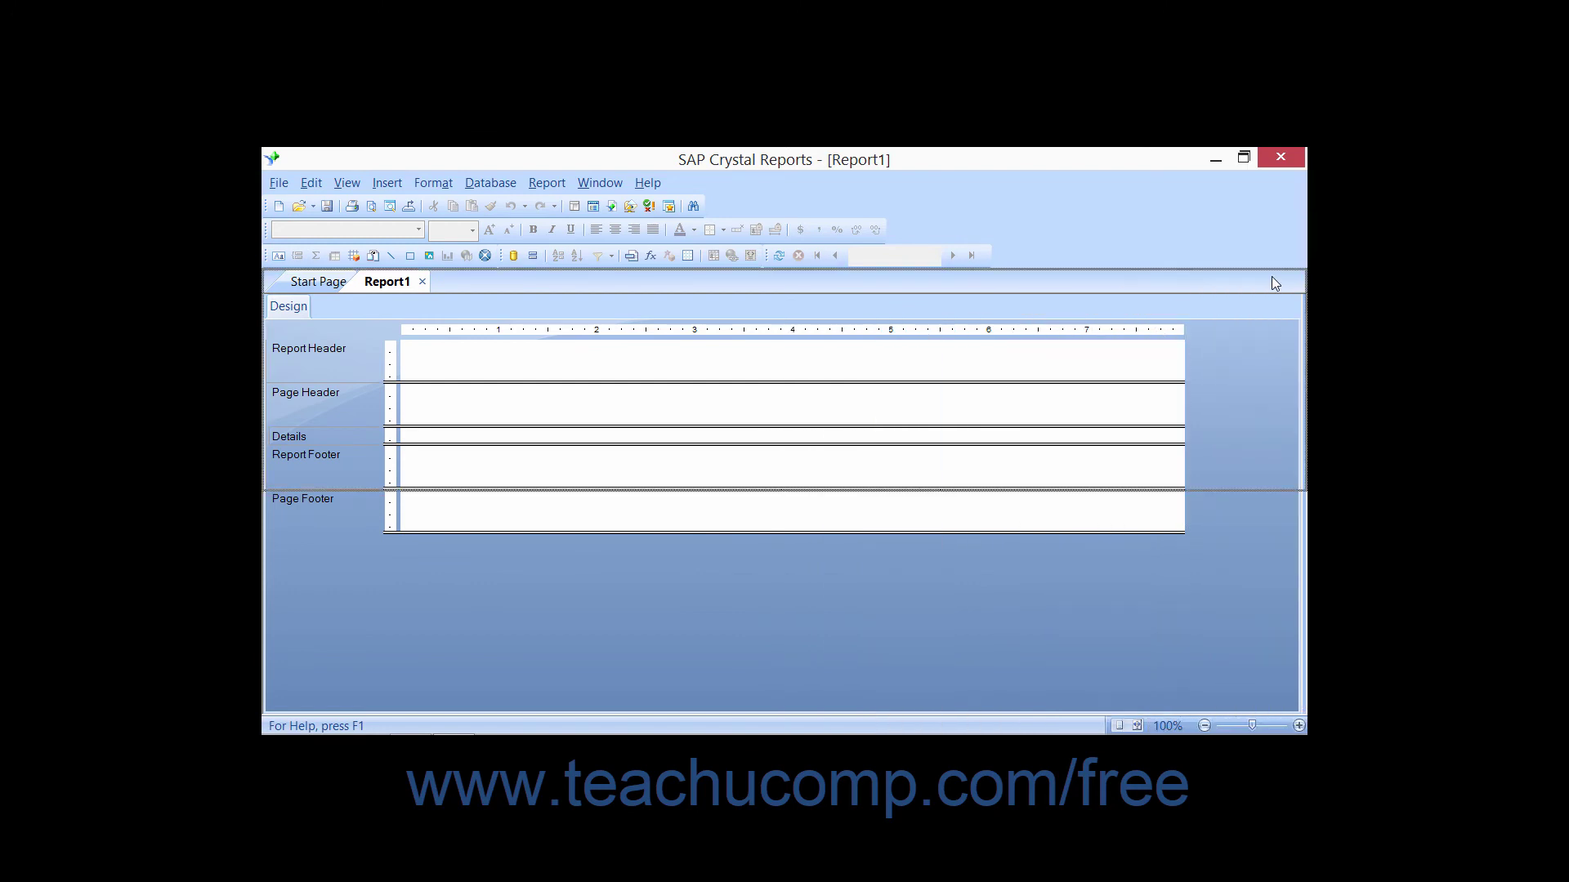
{"action": "left_click_drag", "start_coordinate": [473, 278], "coordinate": [1271, 539]}
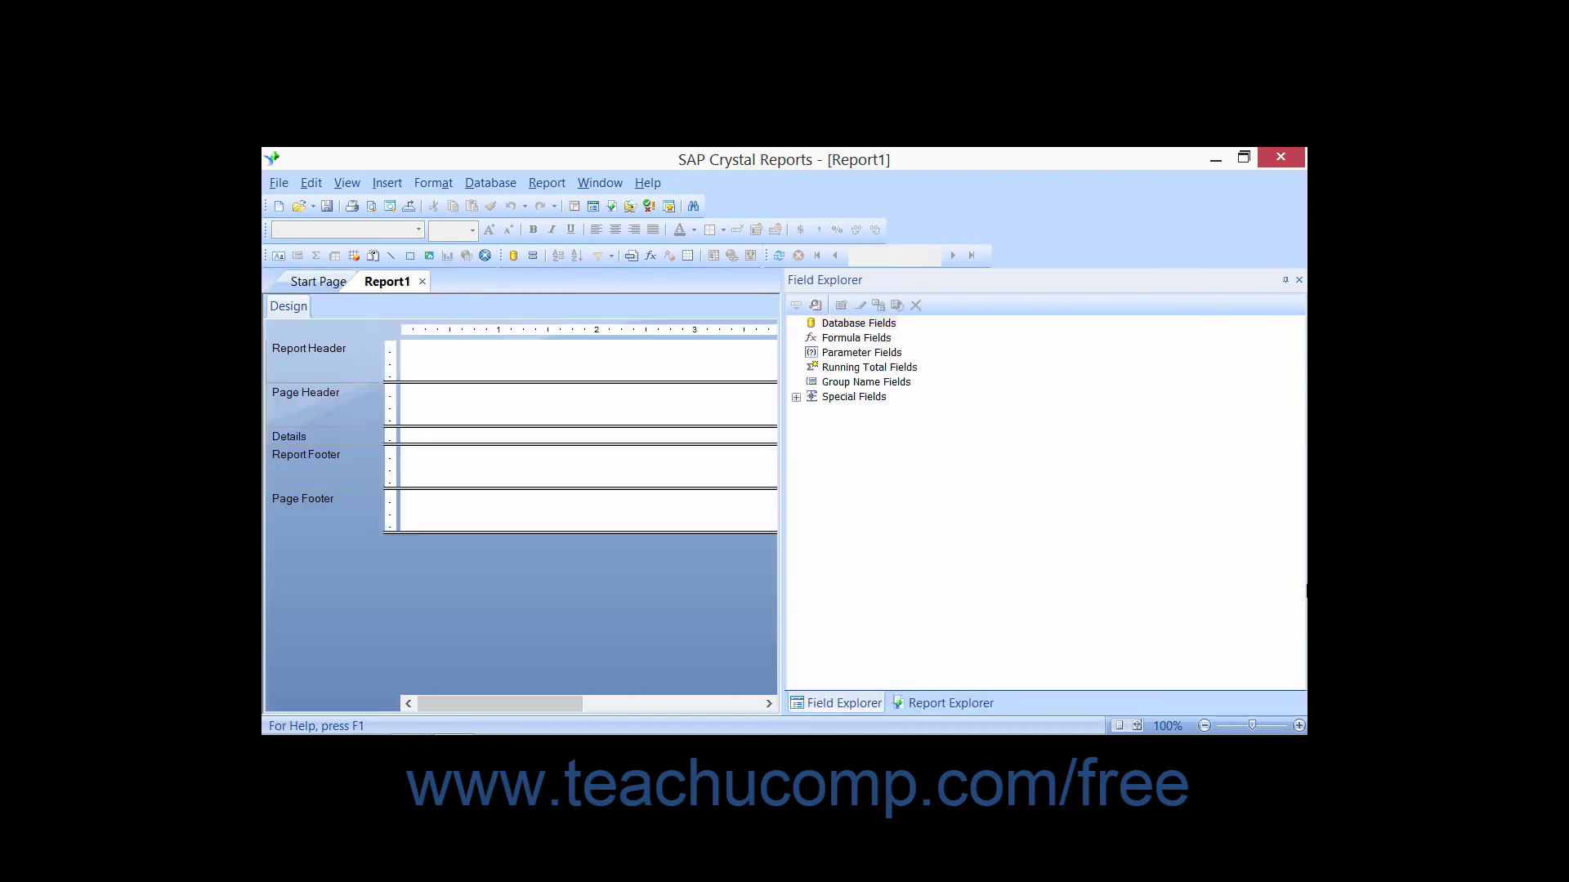
{"action": "left_click_drag", "start_coordinate": [784, 417], "coordinate": [1130, 415]}
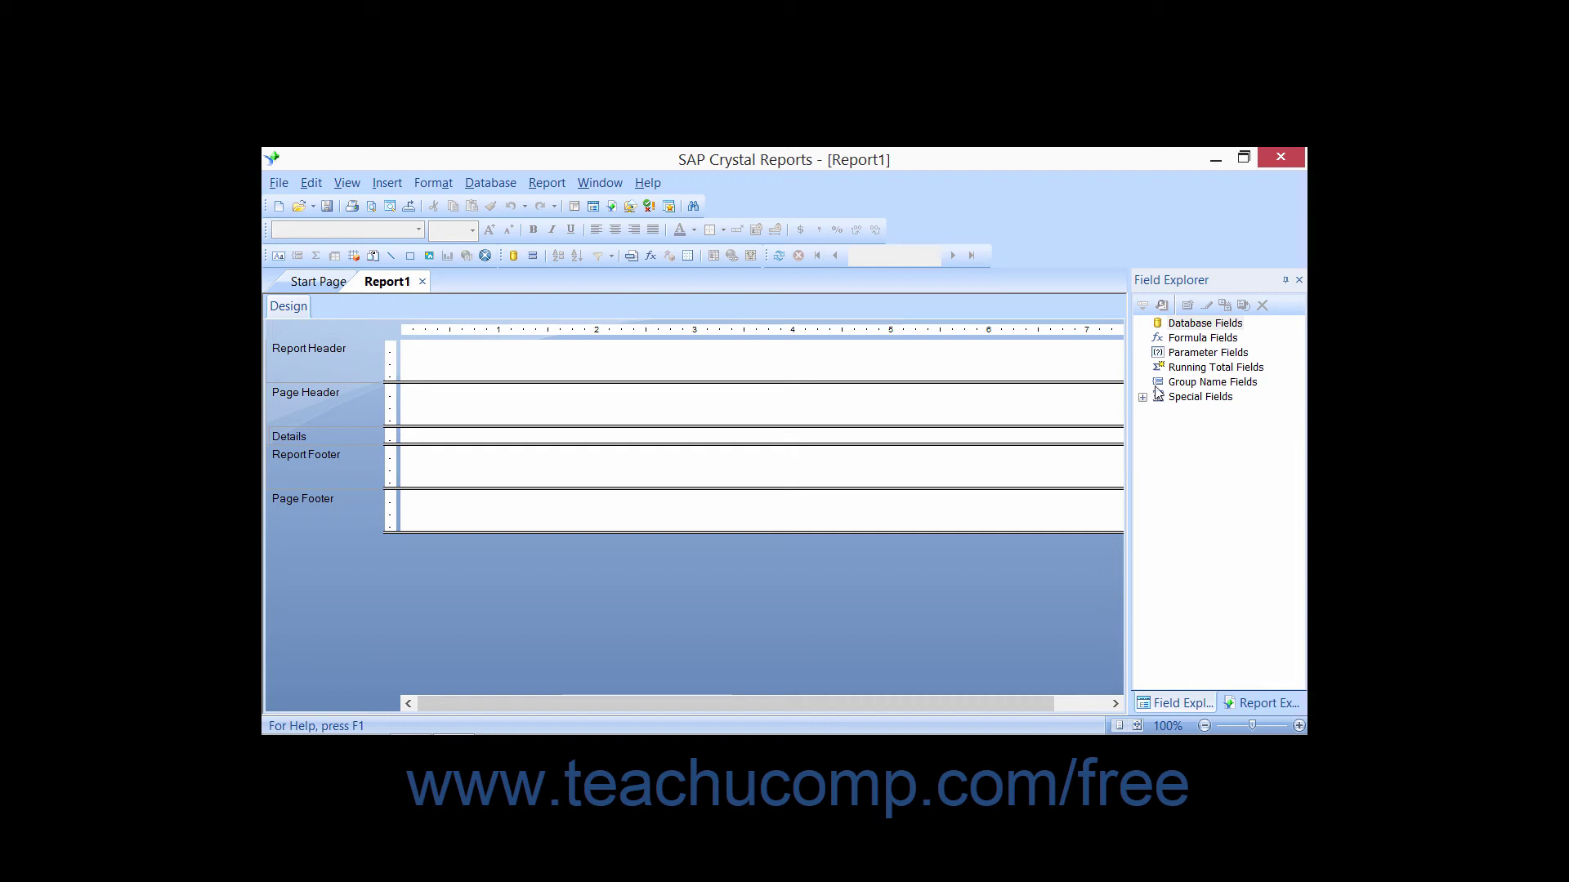
Select Database Fields, then switch the docked panel to Report Explorer listing Report1's sections.
{"action": "left_click", "coordinate": [1191, 324]}
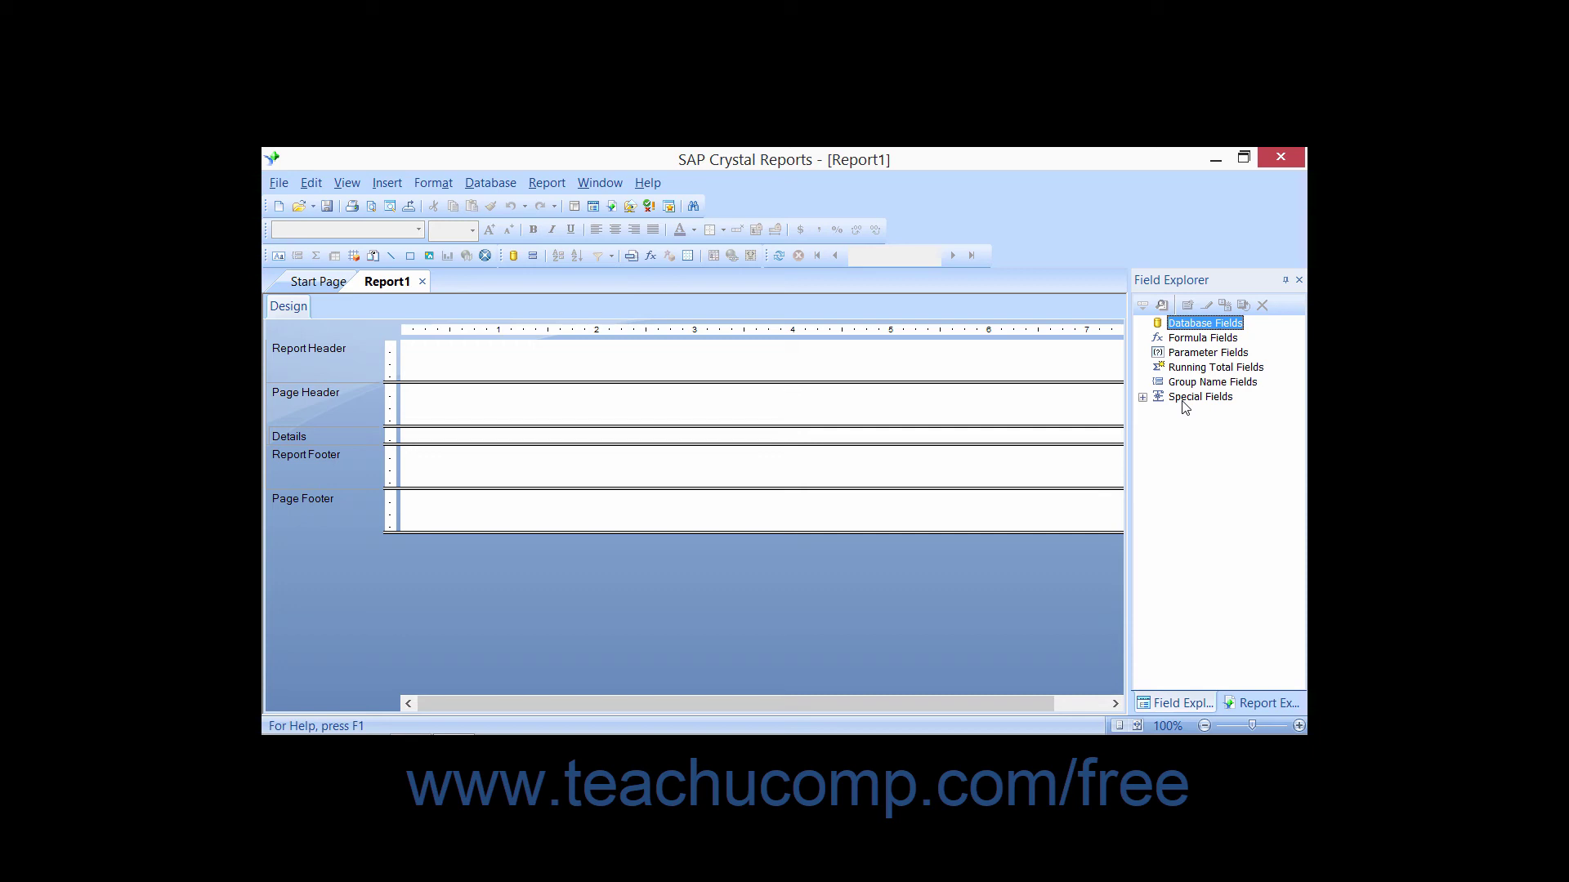
{"action": "left_click", "coordinate": [1162, 305]}
{"action": "left_click", "coordinate": [1254, 705]}
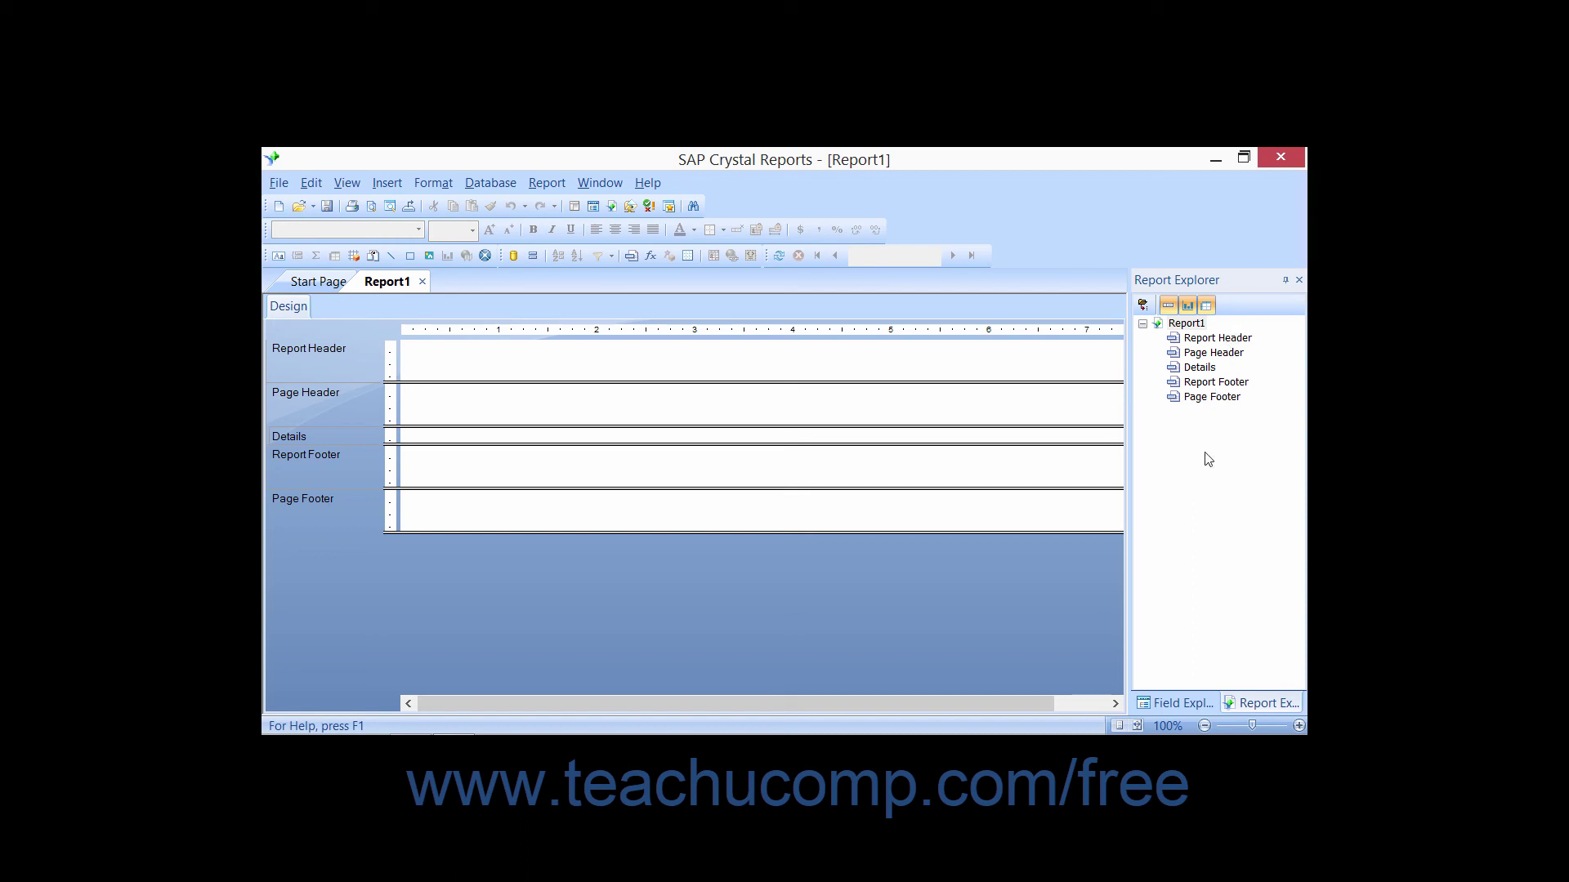
Switch the docked panel back to Field Explorer and show the View menu's explorer list.
{"action": "left_click", "coordinate": [1164, 705]}
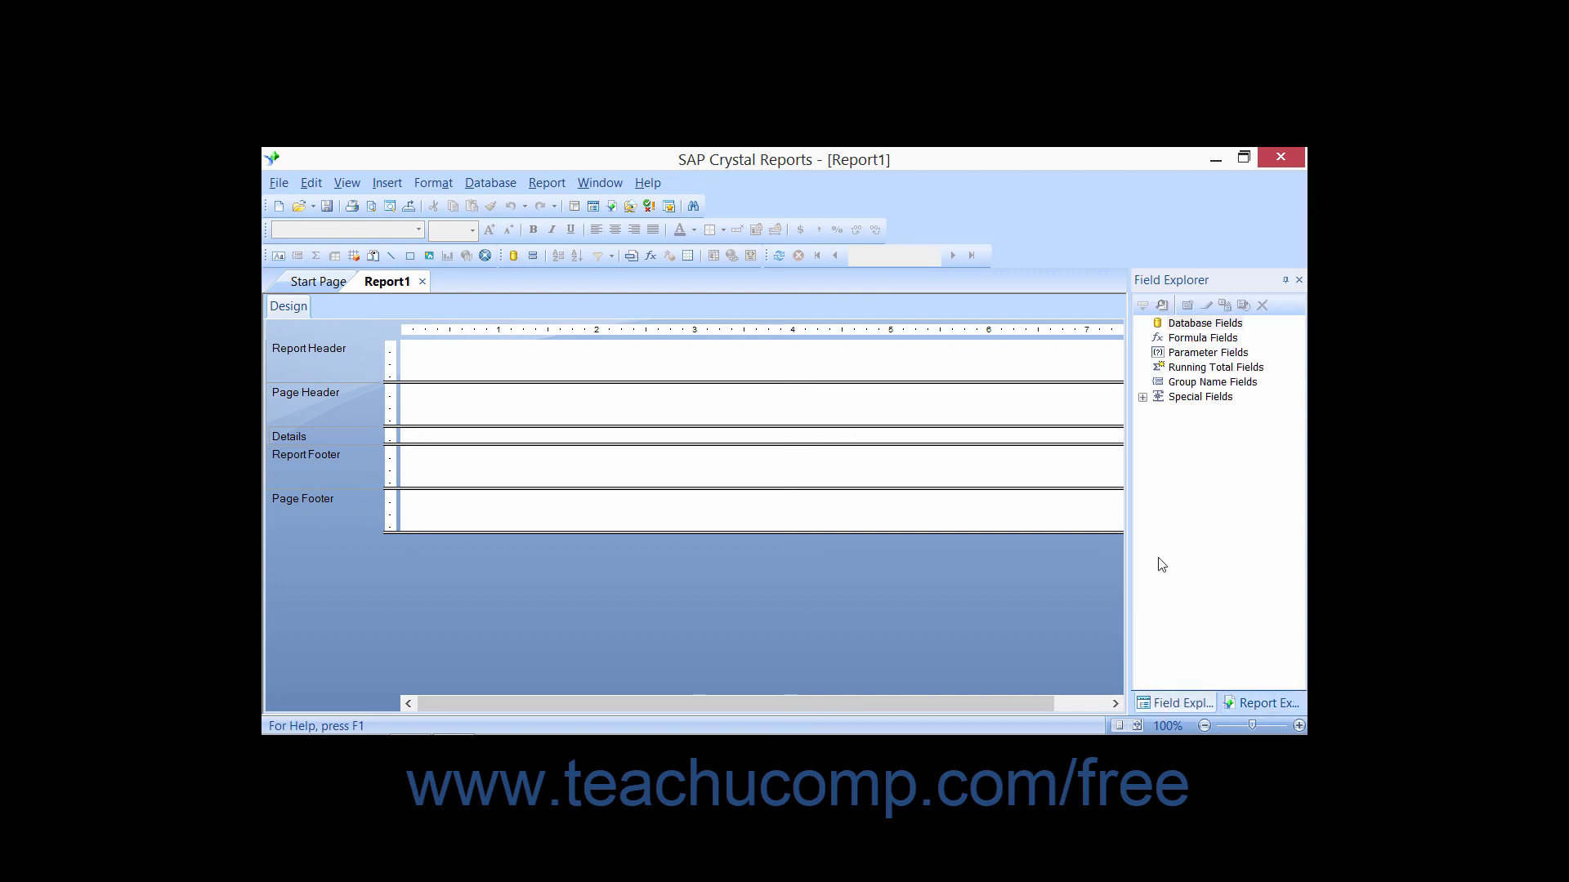
{"action": "left_click", "coordinate": [337, 185]}
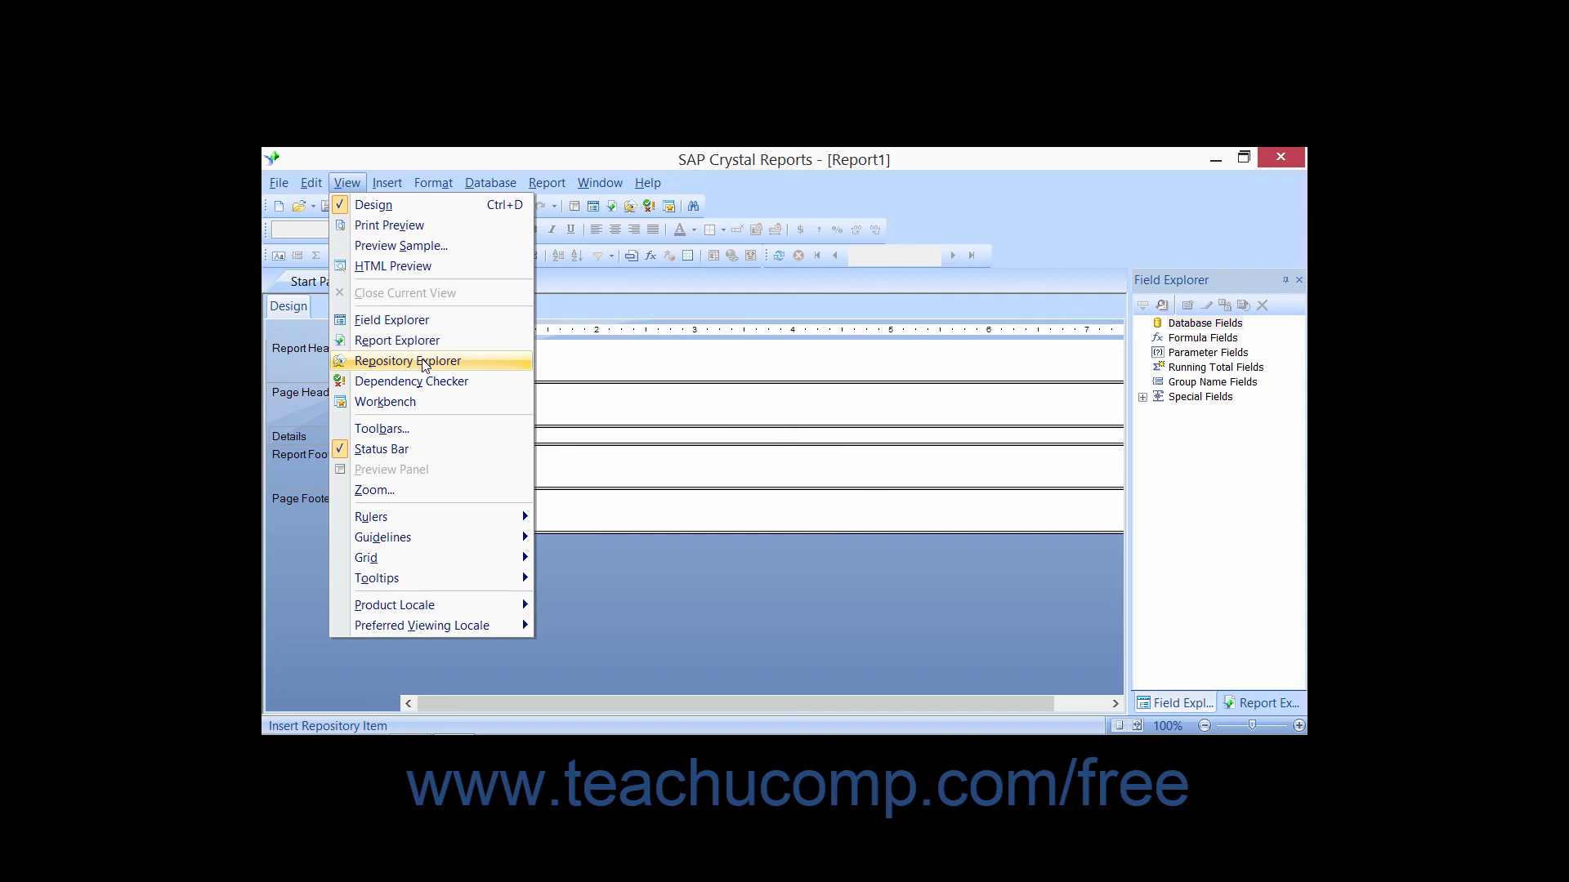
{"action": "left_click", "coordinate": [424, 362]}
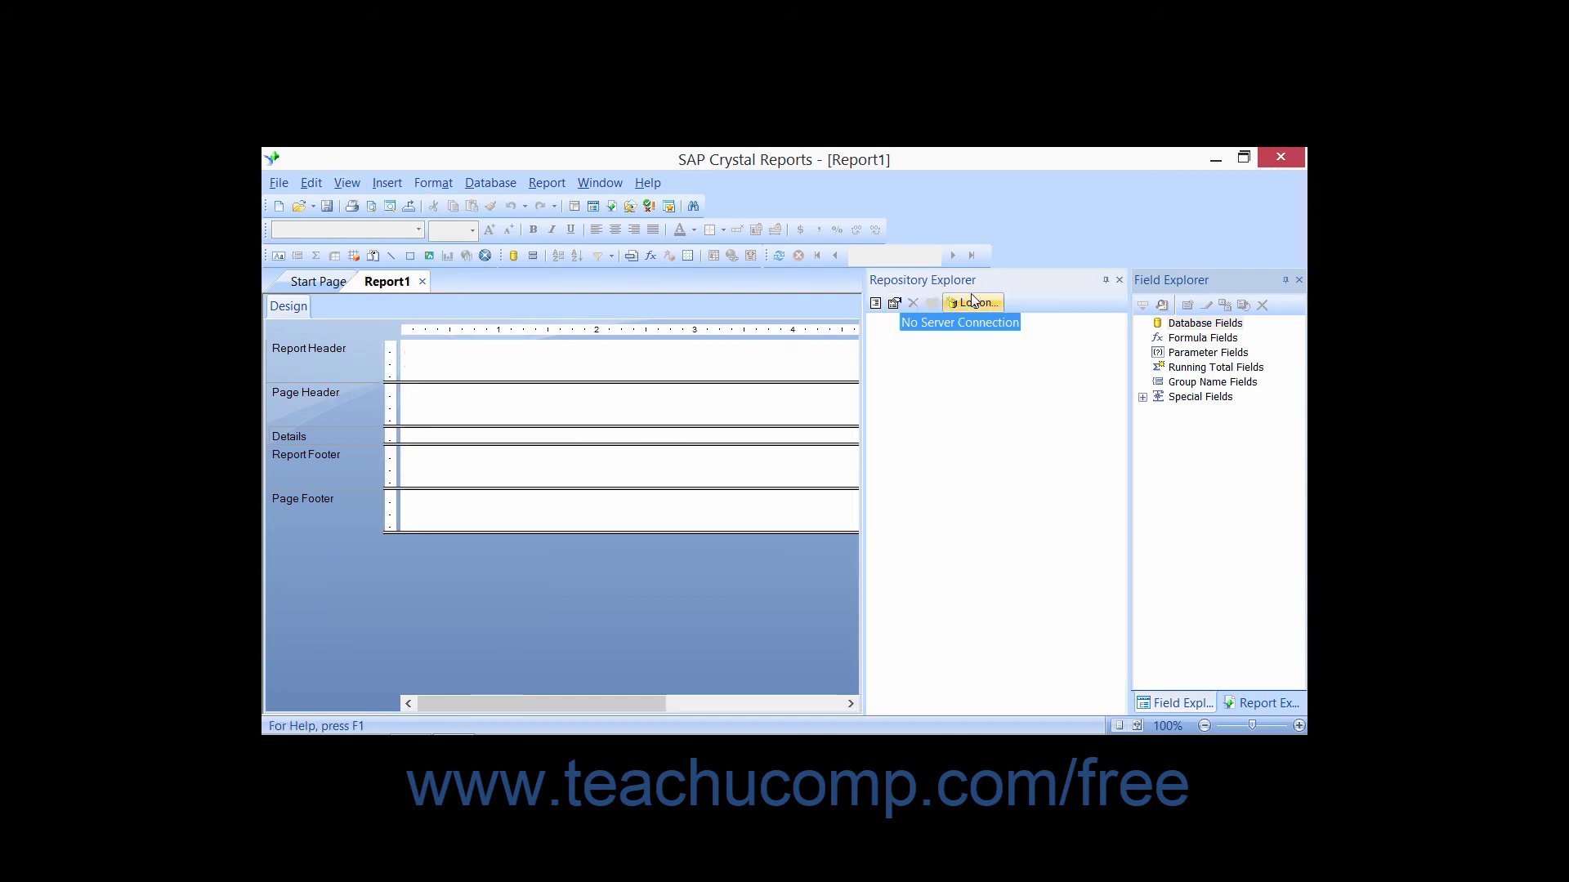
{"action": "left_click", "coordinate": [1119, 281]}
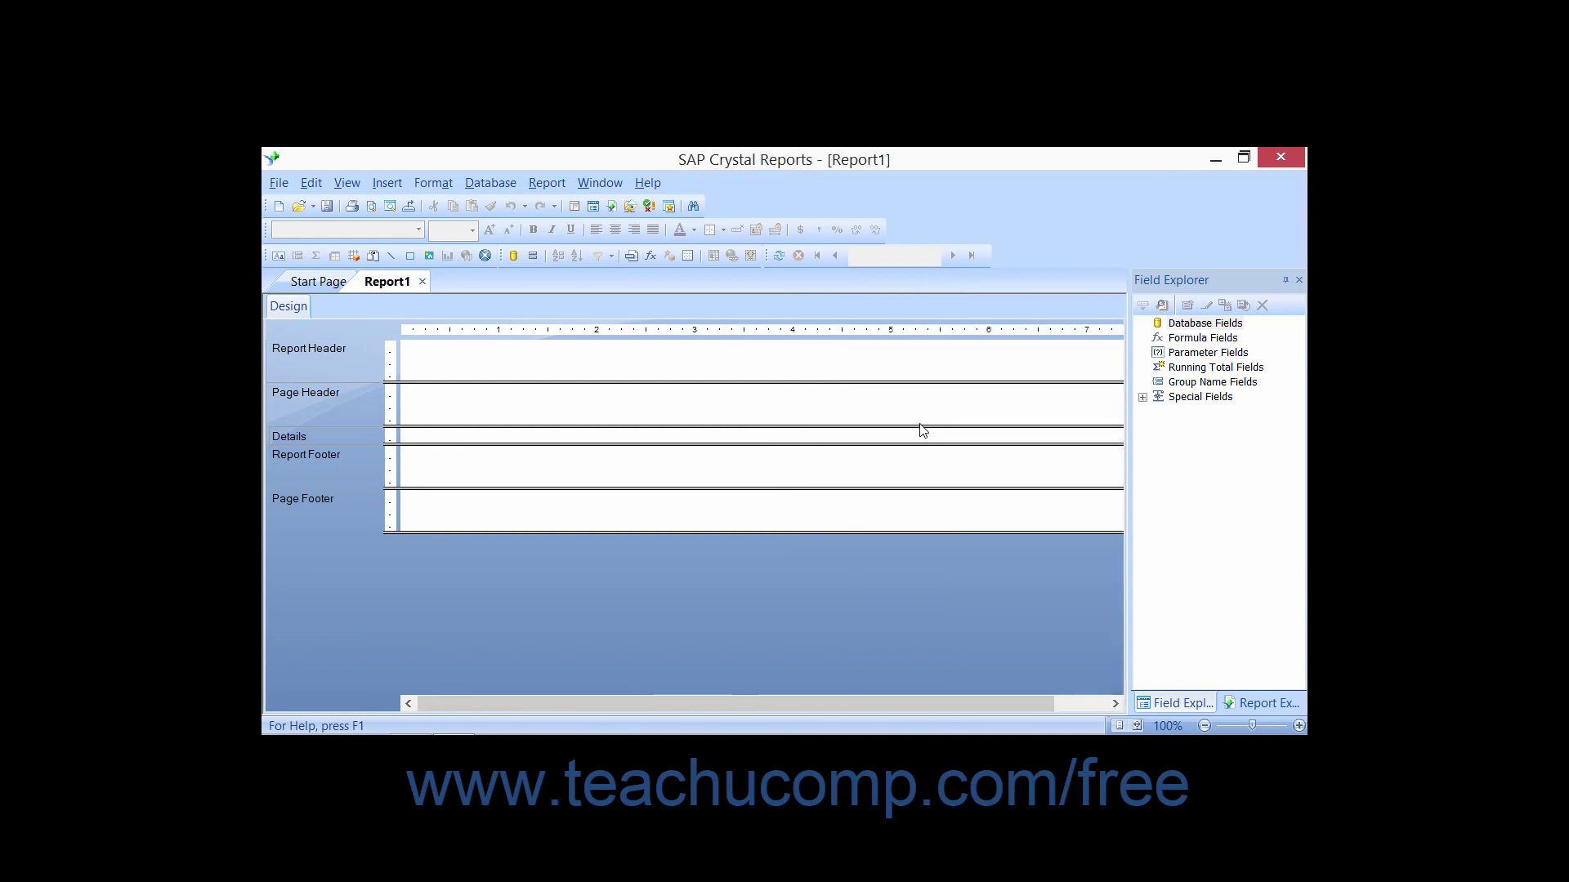
{"action": "left_click", "coordinate": [341, 184]}
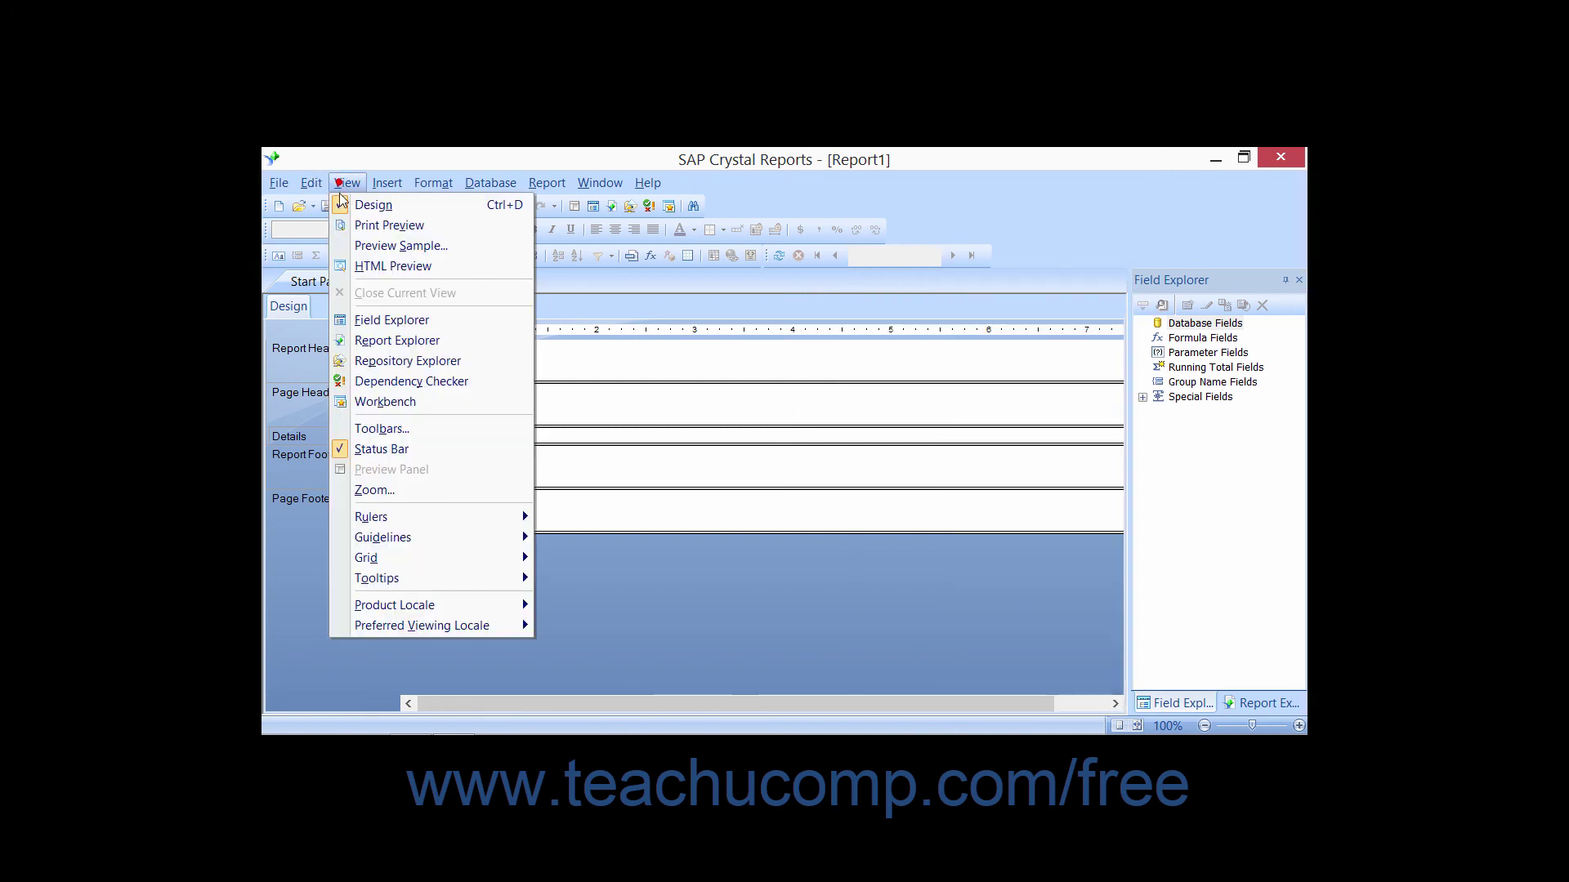
Open the Workbench and list its Add choices for reports, projects or object packages.
{"action": "left_click", "coordinate": [380, 402]}
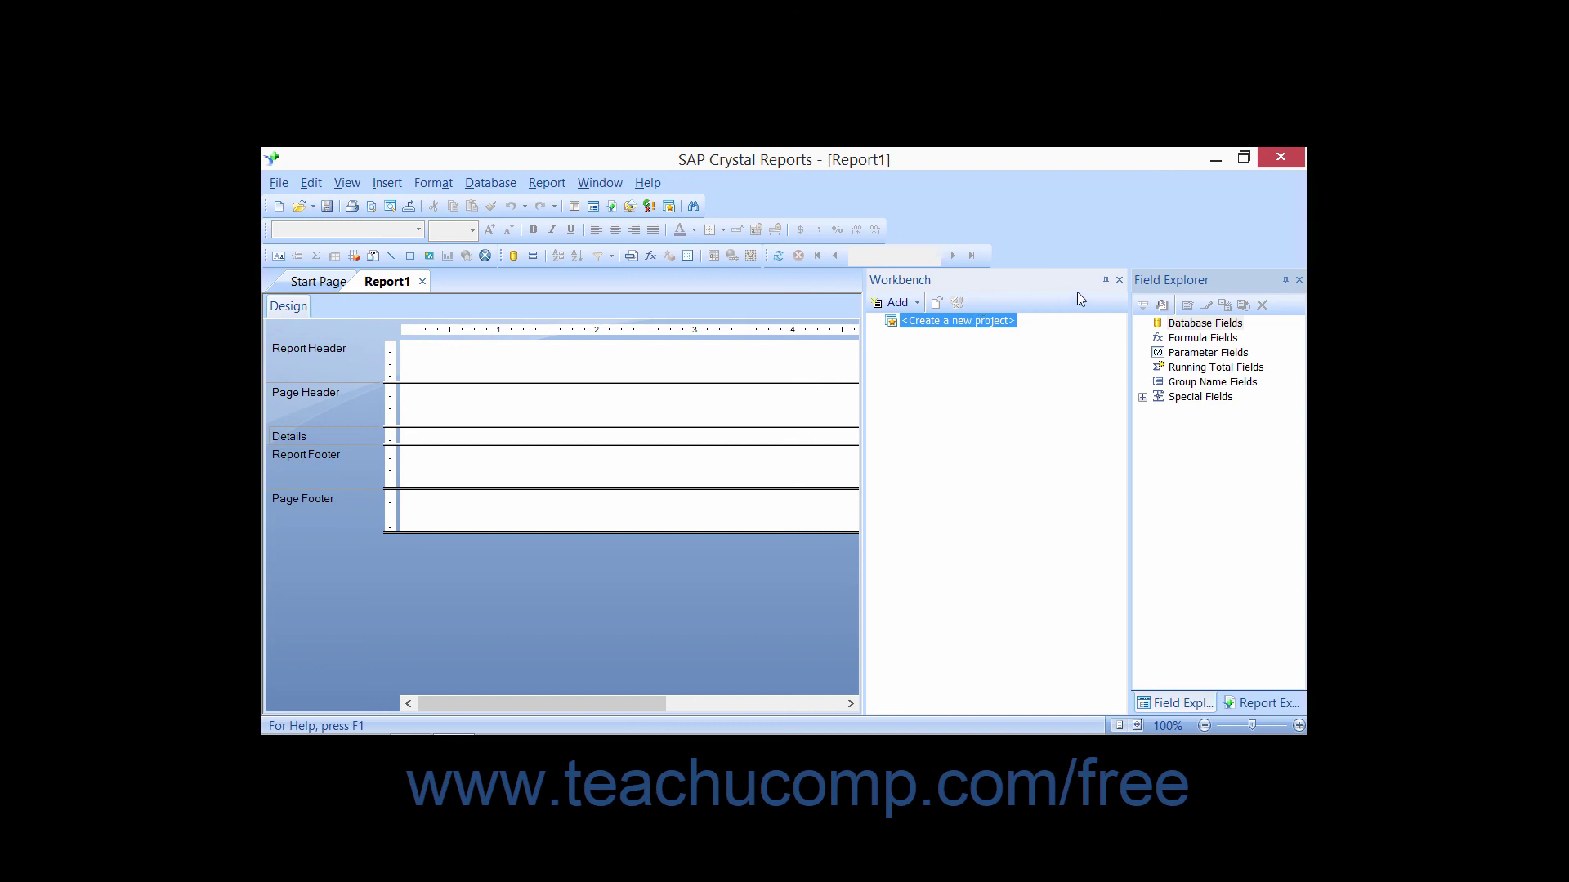
{"action": "left_click", "coordinate": [917, 303]}
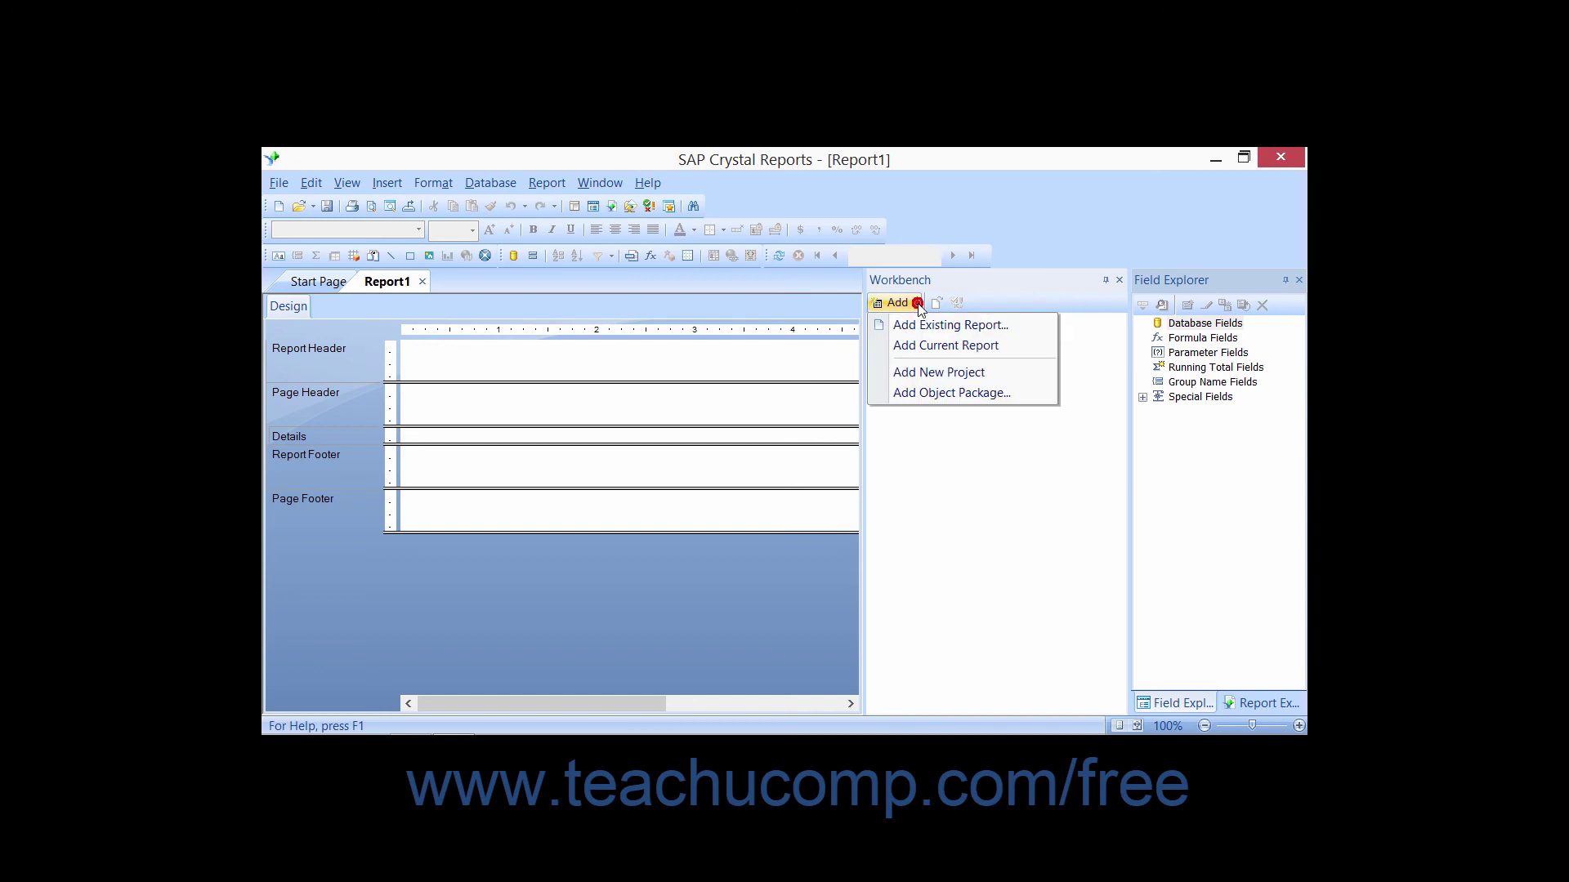